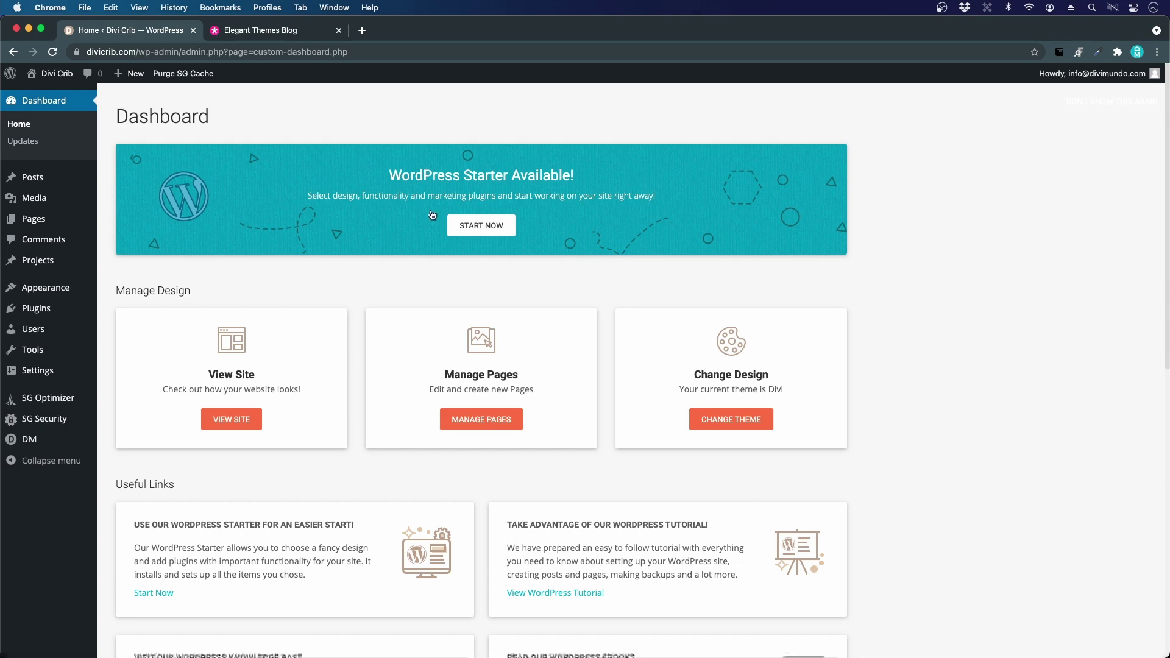
Step: On the Plugins page, deactivate WordPress Starter and confirm deleting it
left_click(41, 310)
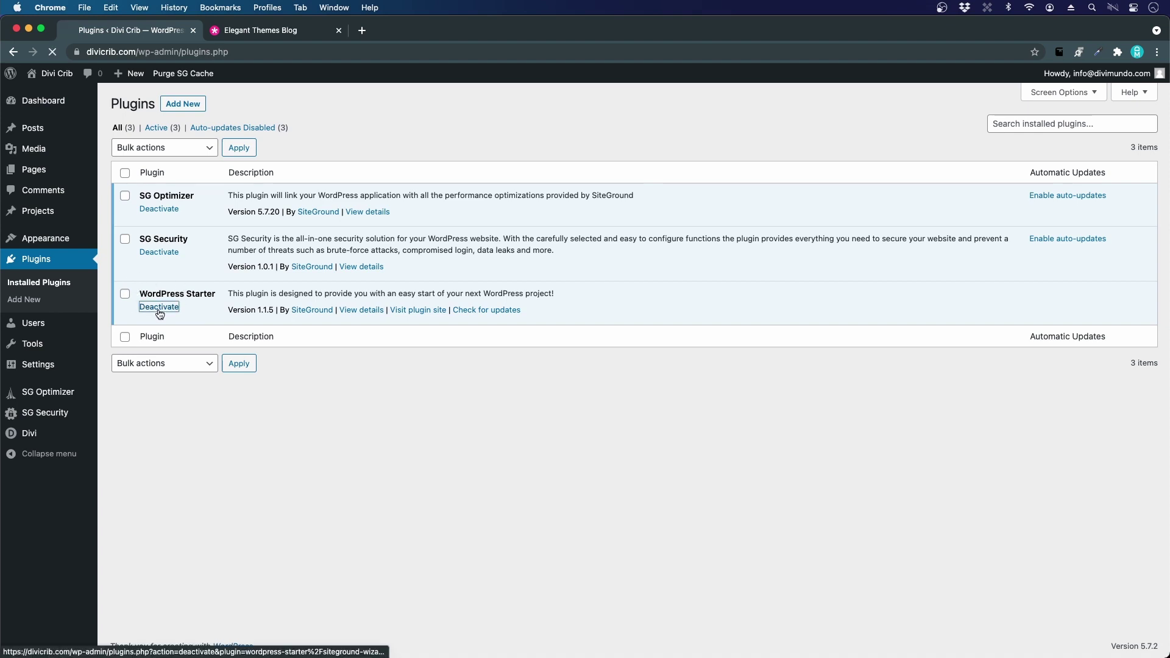
left_click(158, 308)
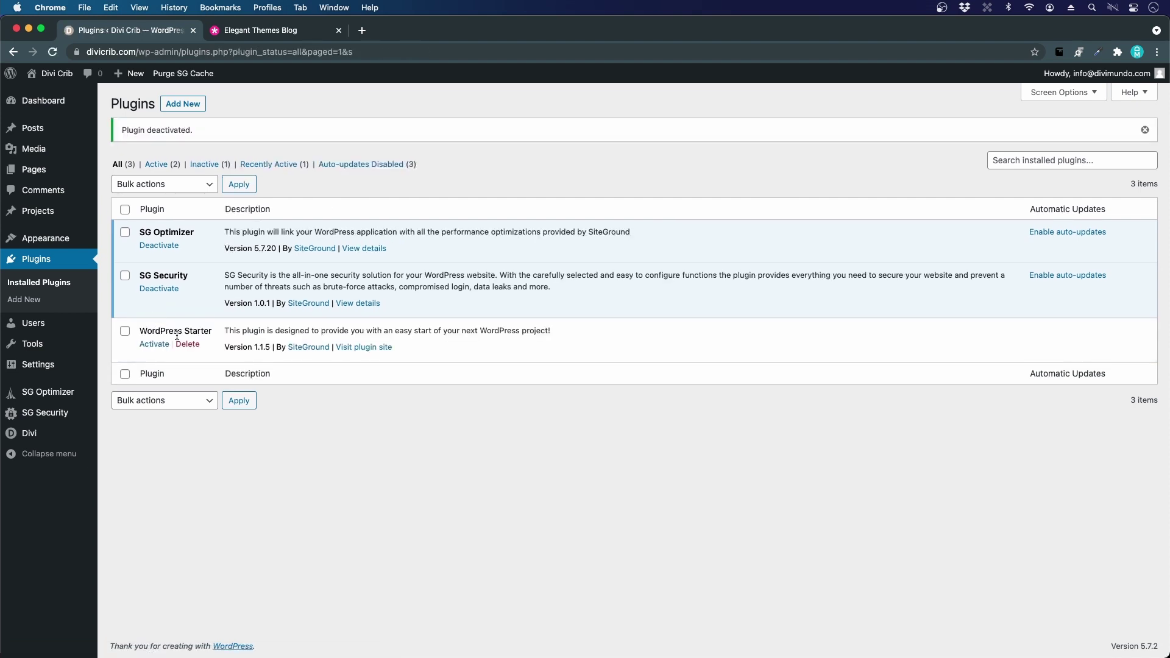
left_click(188, 345)
left_click(678, 122)
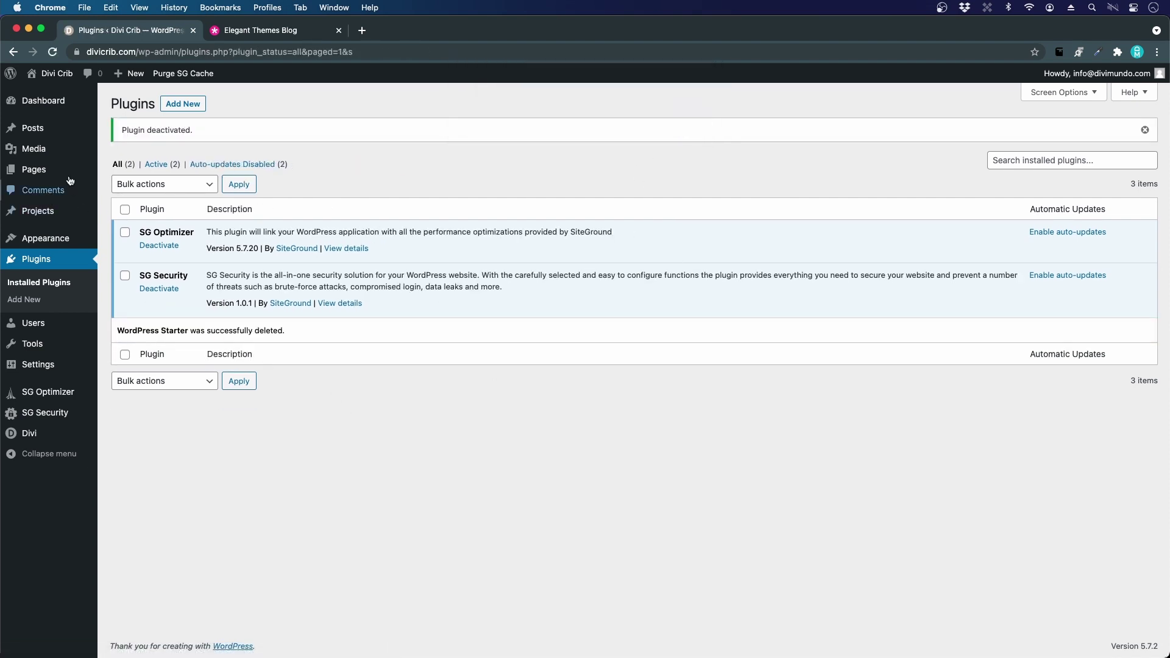
Step: Return to the Dashboard and dismiss the Welcome to WordPress panel
left_click(61, 105)
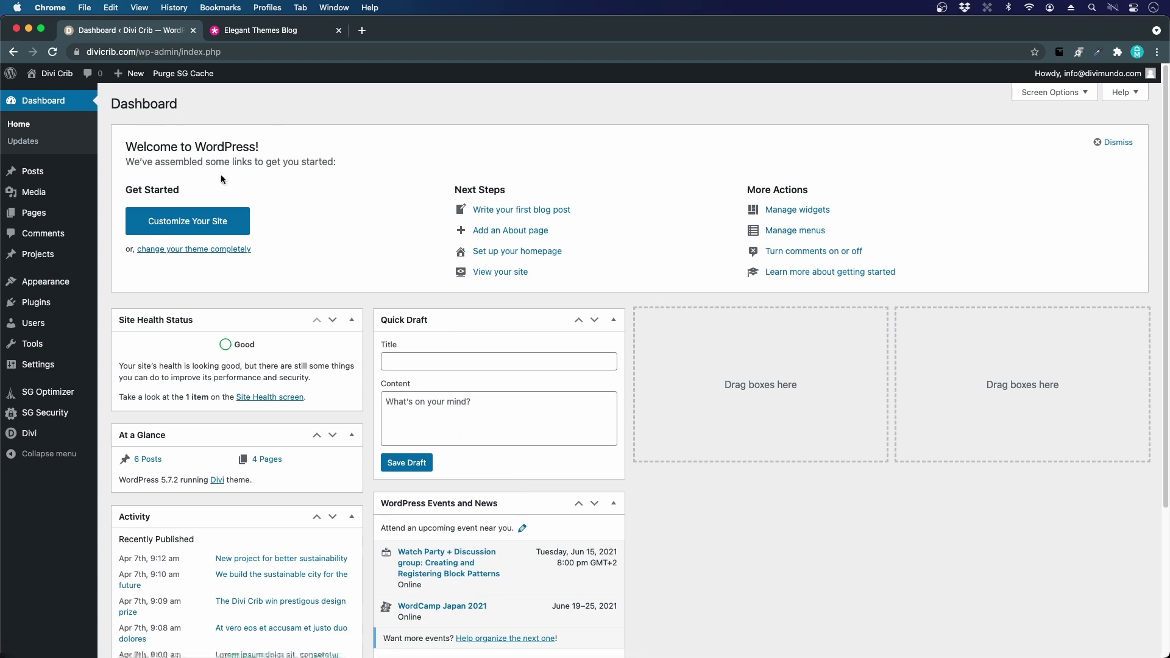
left_click(1117, 142)
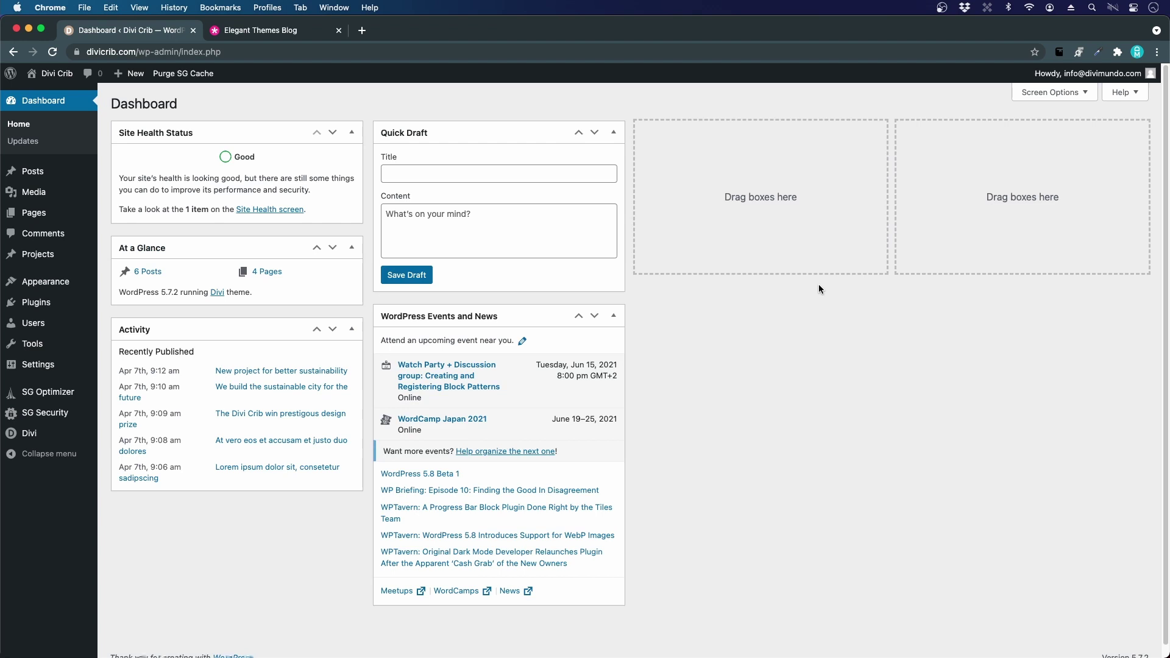
Step: Hide the WordPress Events and News and Quick Draft dashboard boxes via Screen Options
left_click(1069, 93)
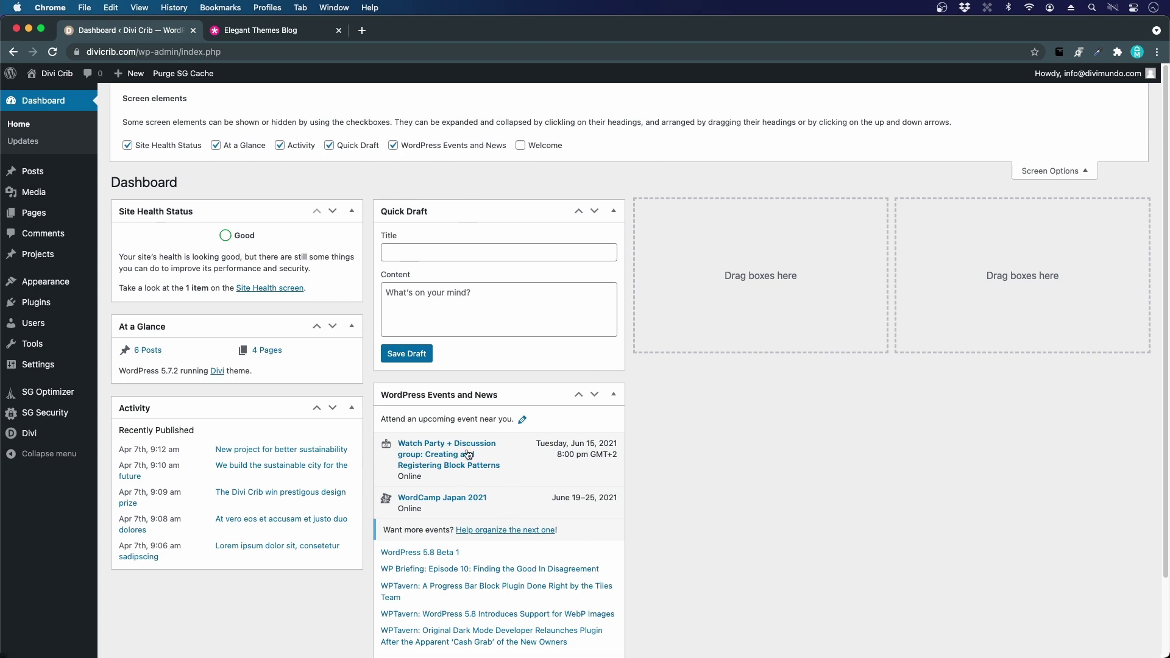
left_click(437, 148)
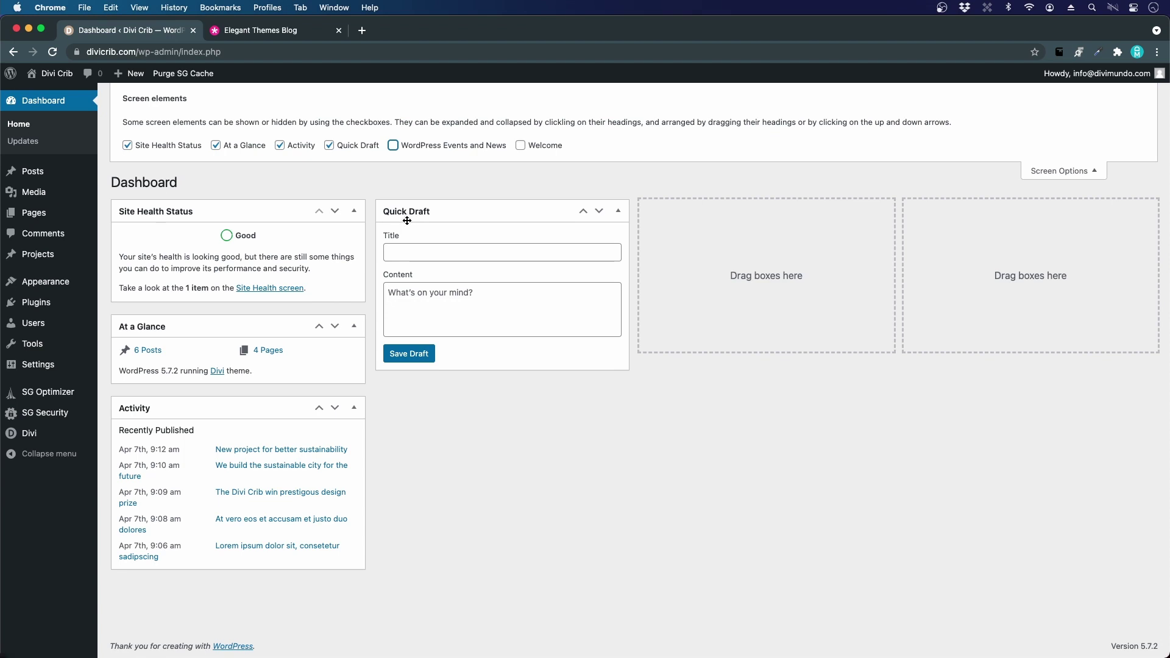
left_click(343, 146)
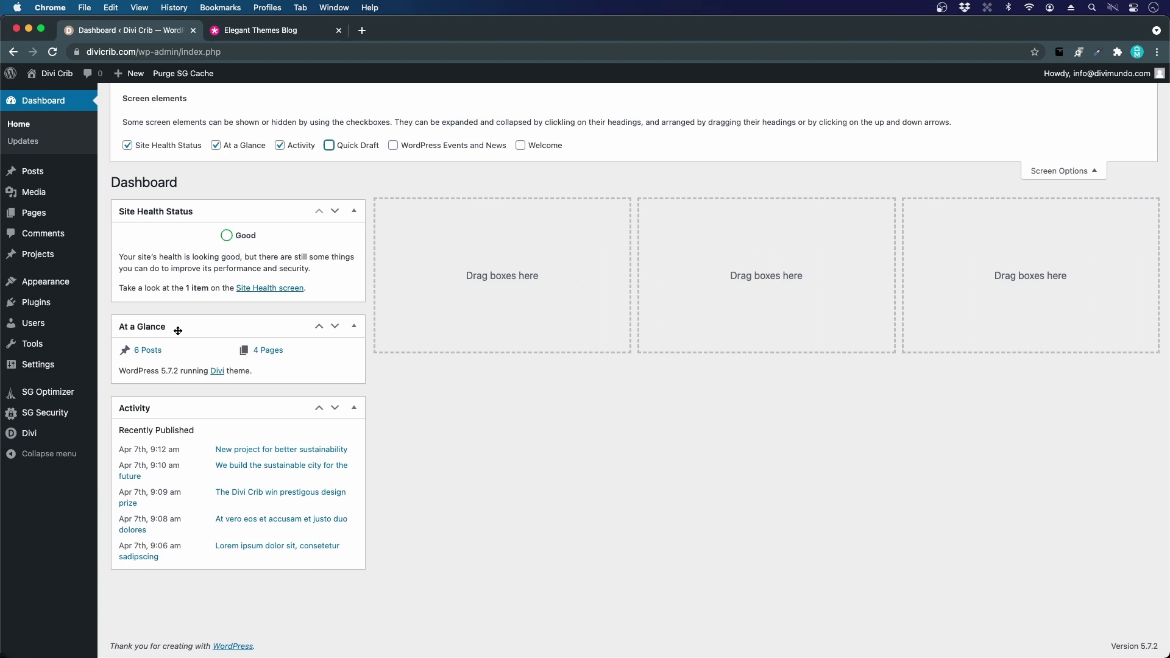
Step: Move At a Glance into the second column and Activity into the third column
left_click_drag(177, 328, 450, 220)
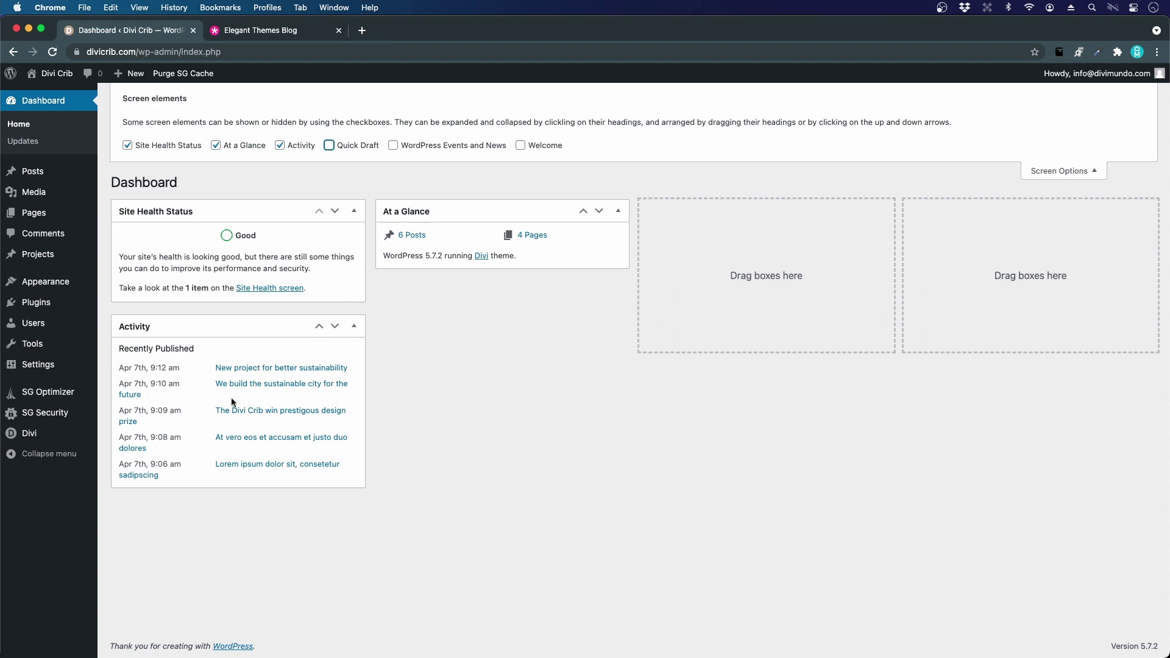
left_click_drag(243, 327, 728, 296)
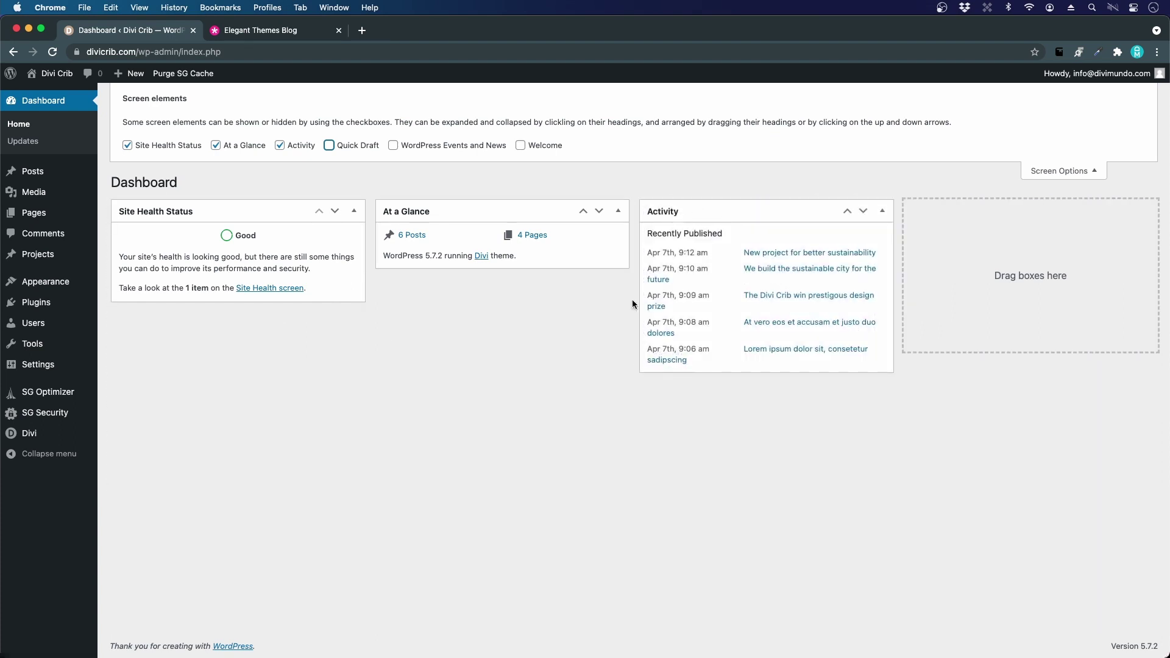
left_click(1068, 174)
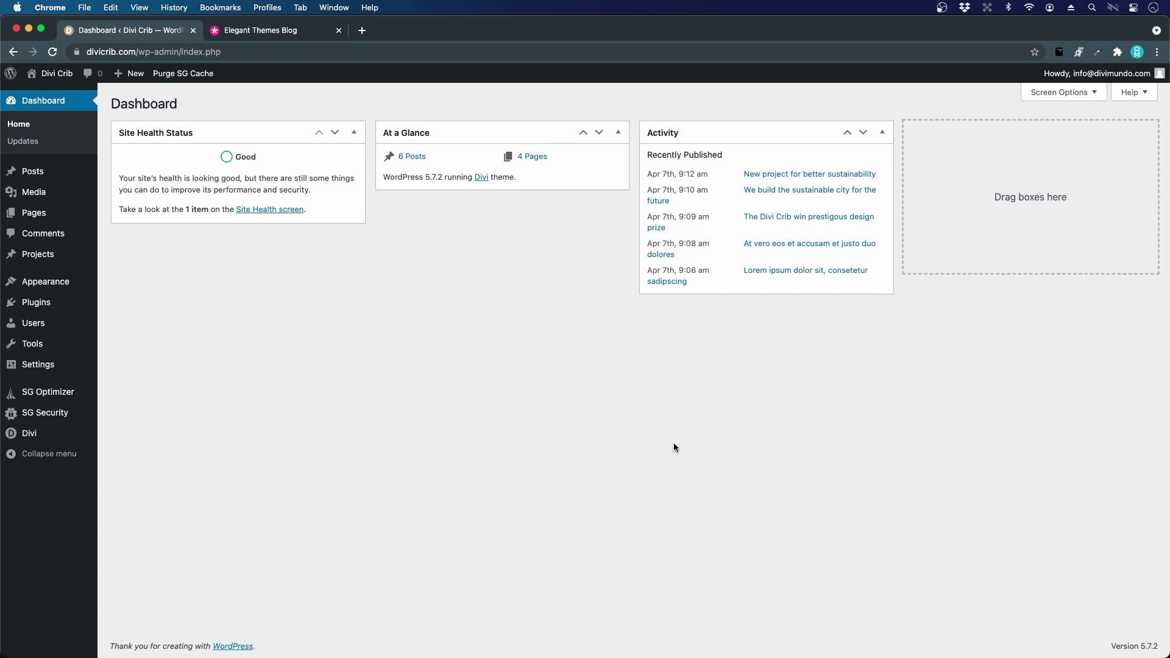
Step: Deactivate SG Optimizer on the Plugins page and open the SG Security dashboard
left_click(59, 306)
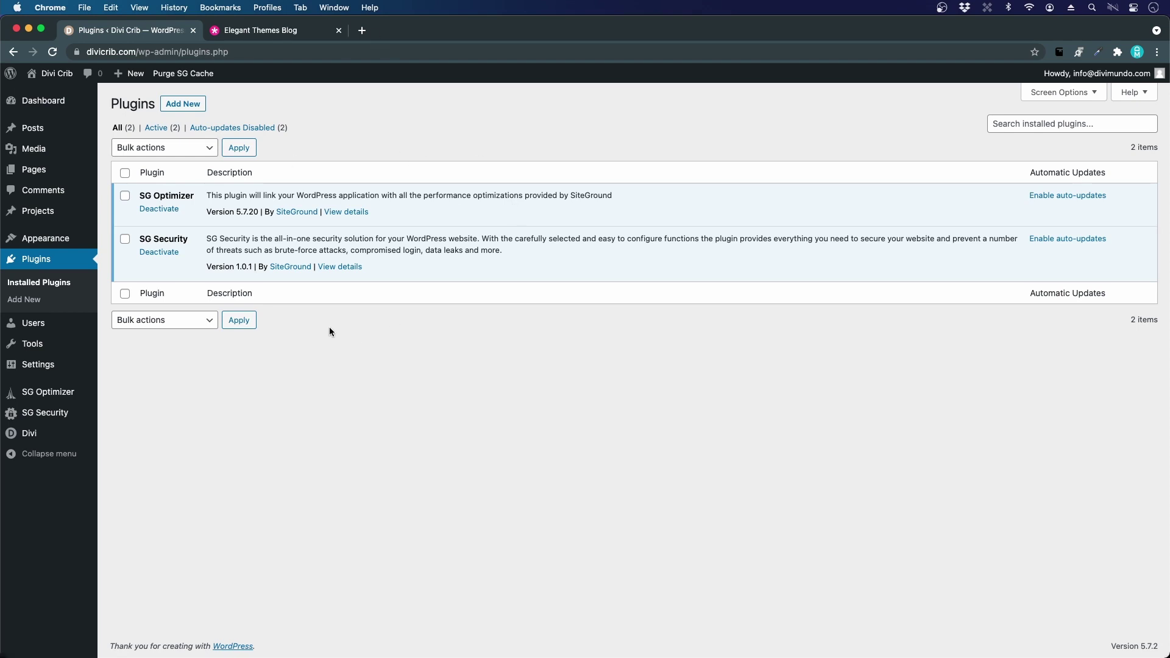
left_click(159, 210)
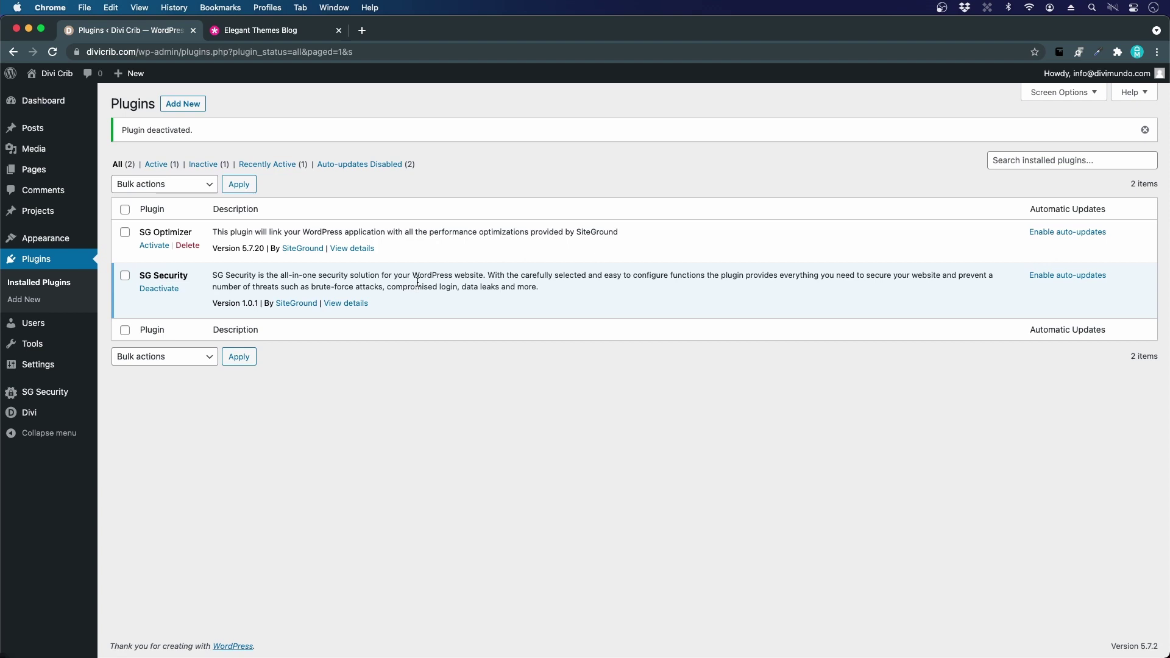
left_click(46, 390)
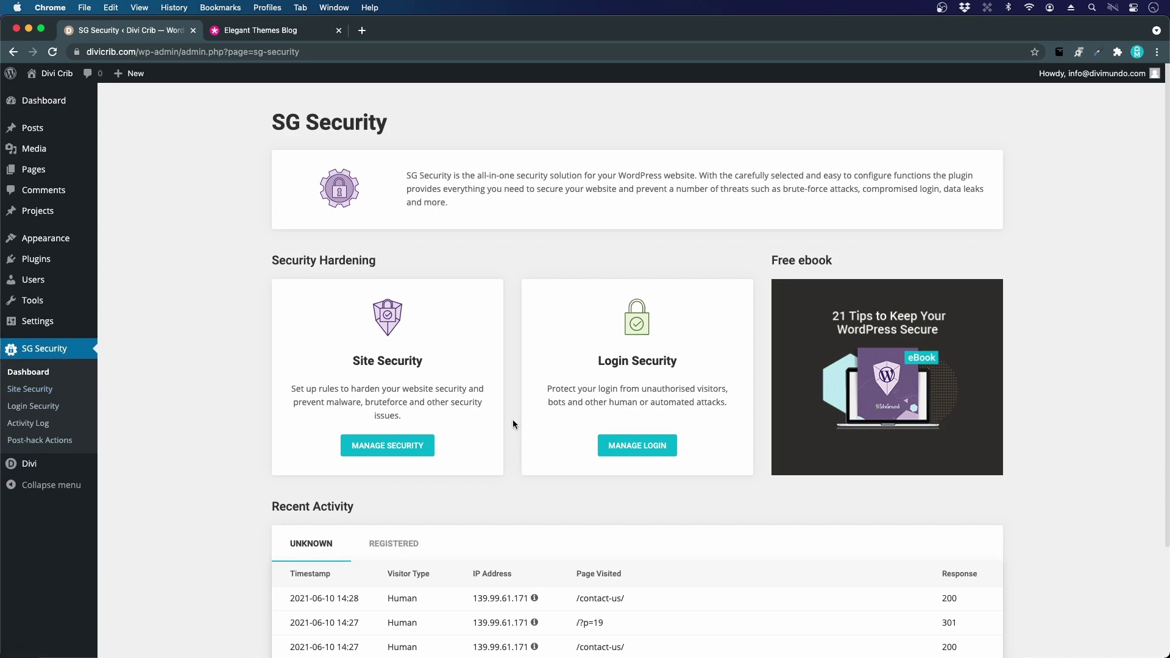
Step: Open SG Security's Site Security page and review its login access and login-attempt settings
scroll(513, 421, "down", 5)
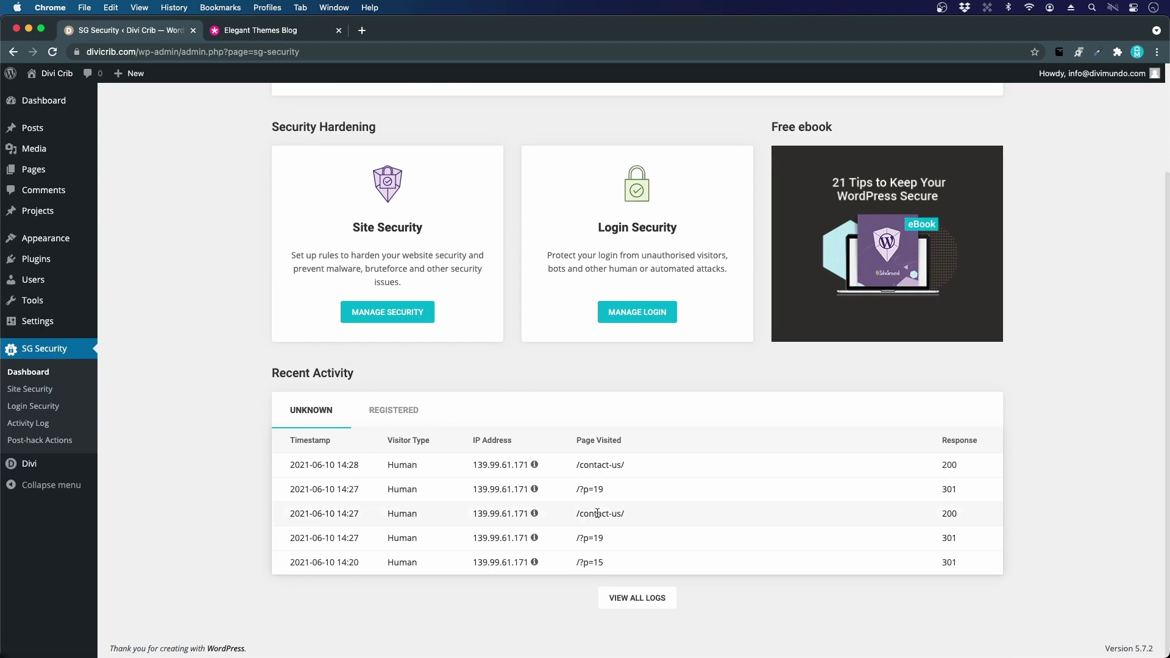
scroll(597, 524, "up", 1)
scroll(570, 536, "up", 5)
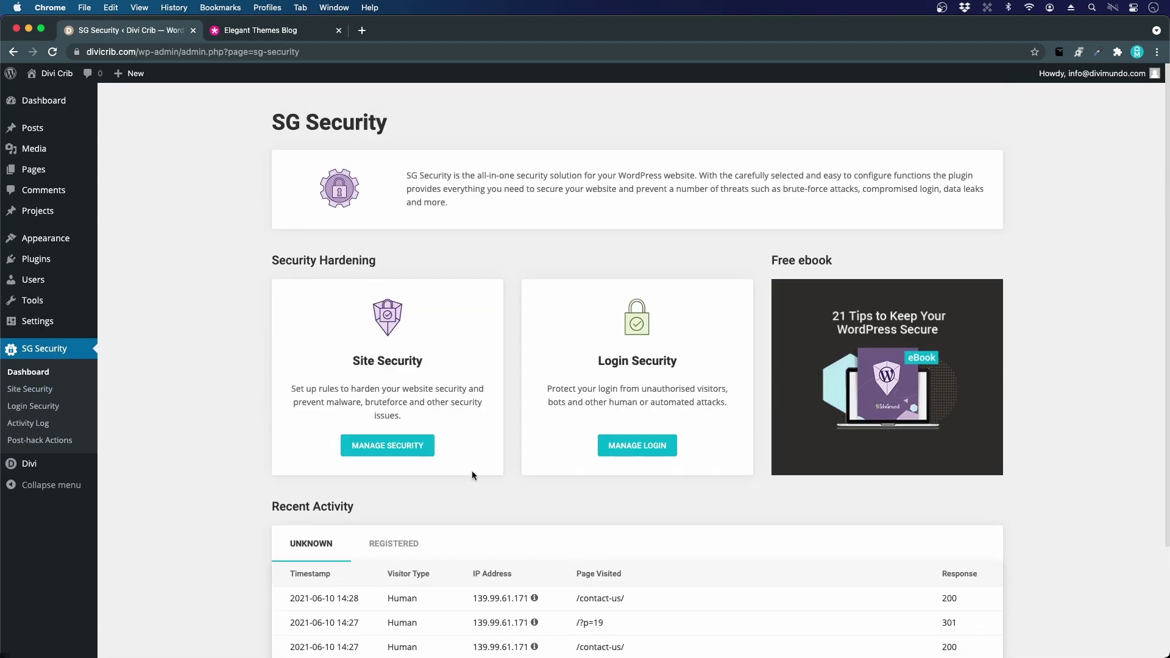
left_click(38, 393)
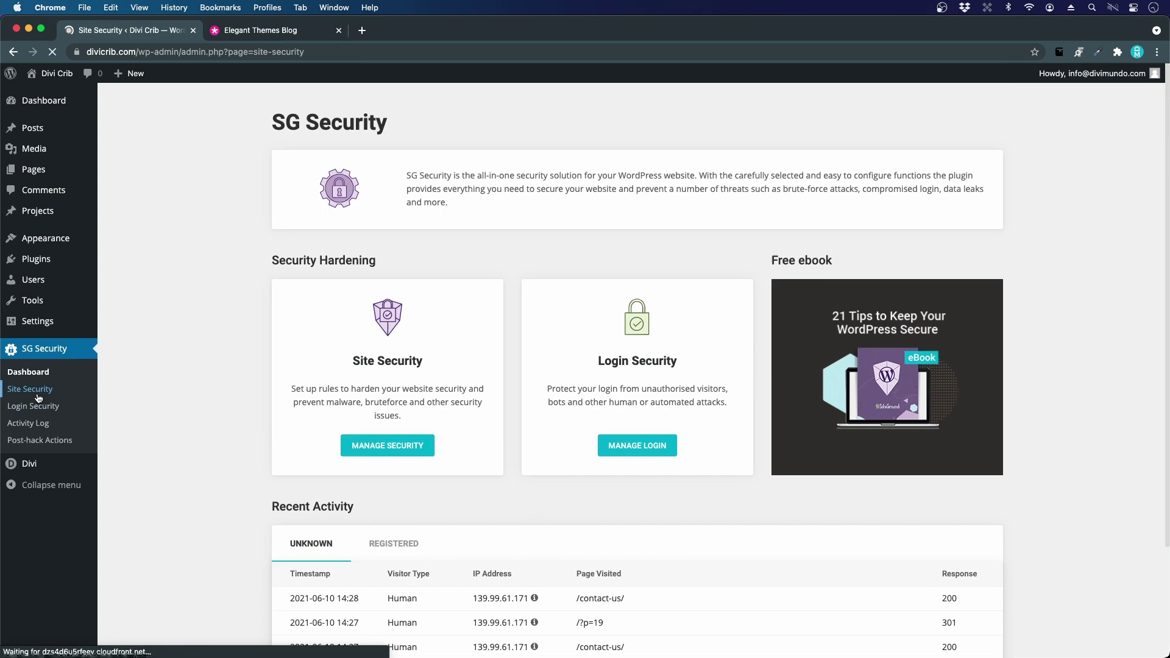
scroll(815, 412, "down", 5)
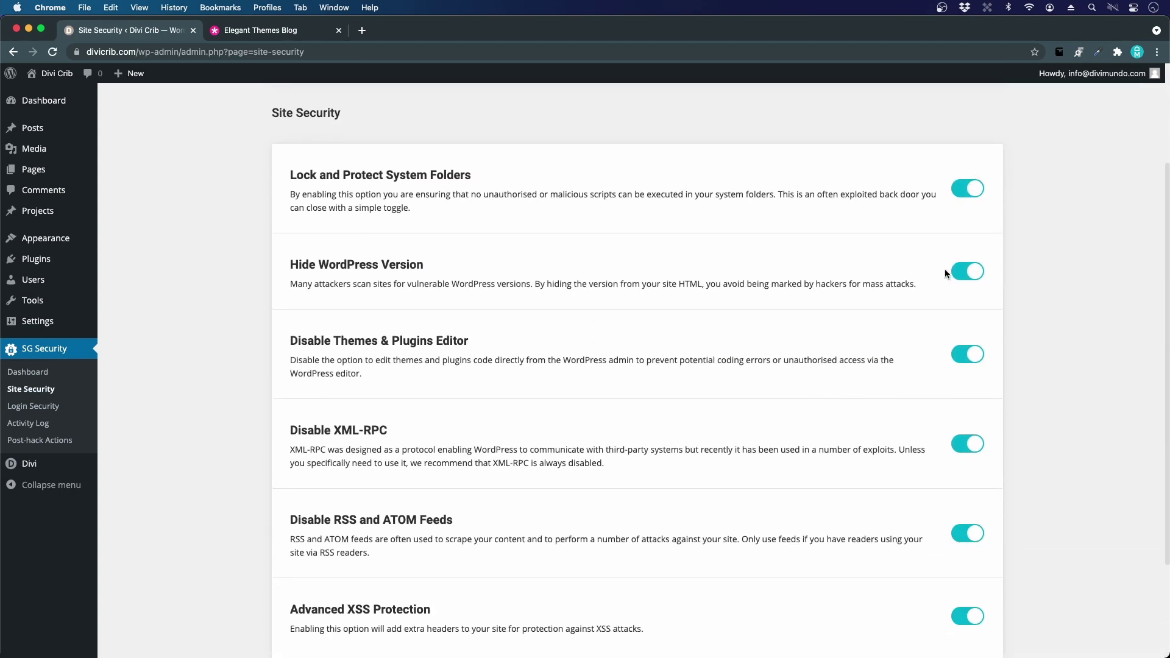
scroll(894, 457, "down", 4)
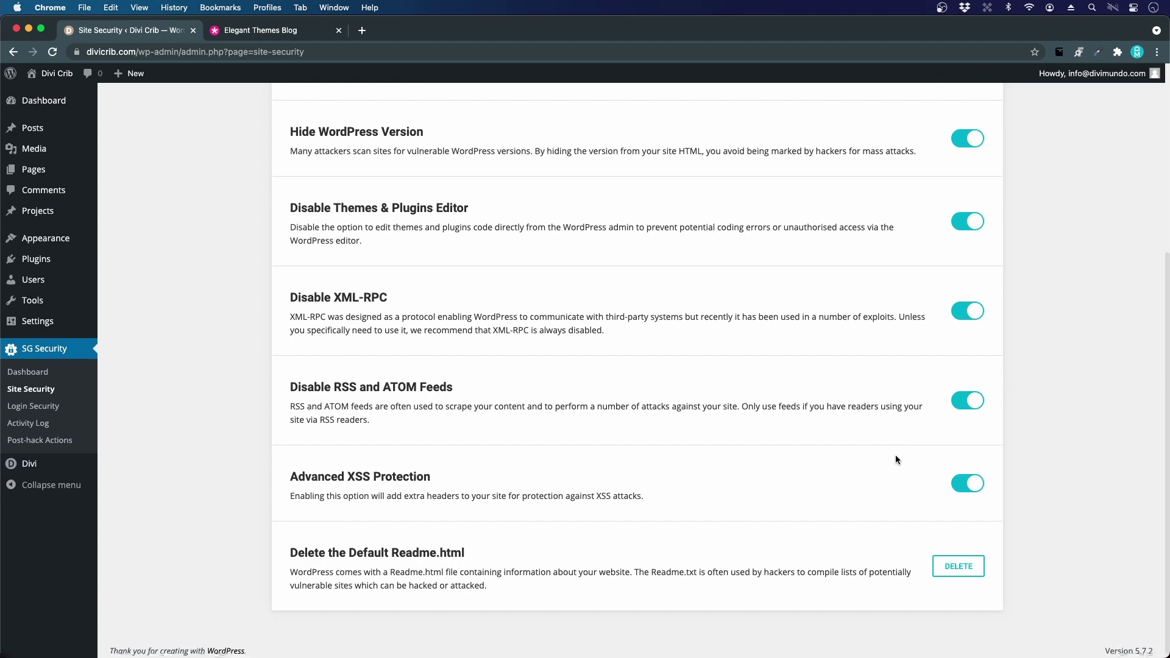
scroll(896, 459, "up", 1)
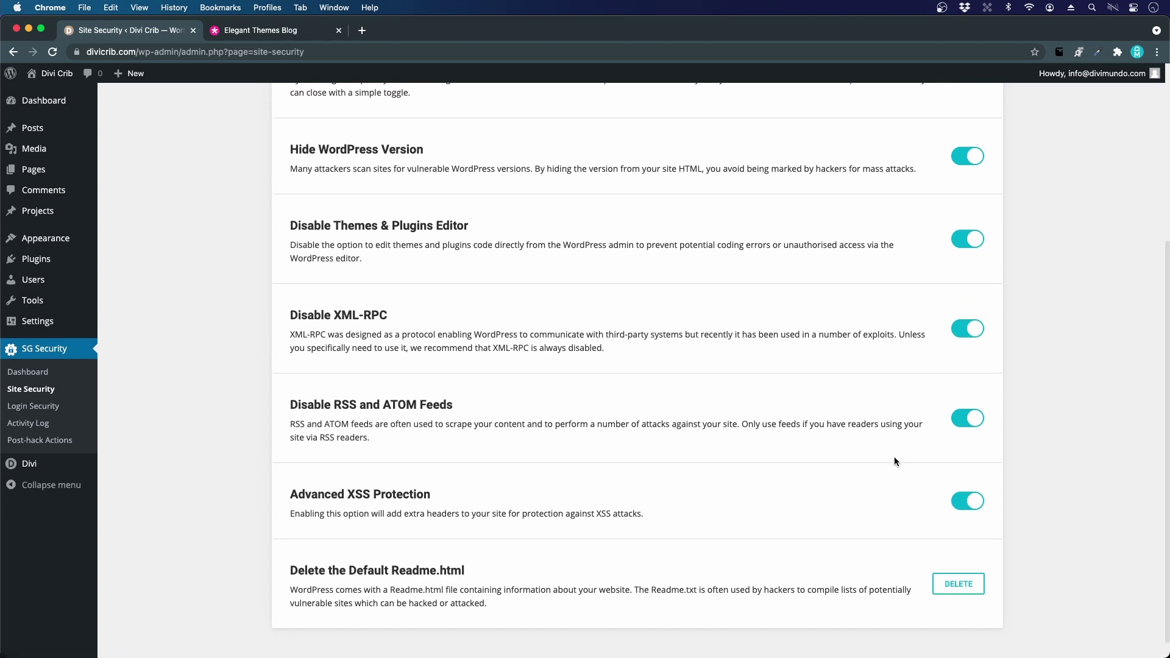
scroll(895, 459, "up", 3)
left_click(33, 406)
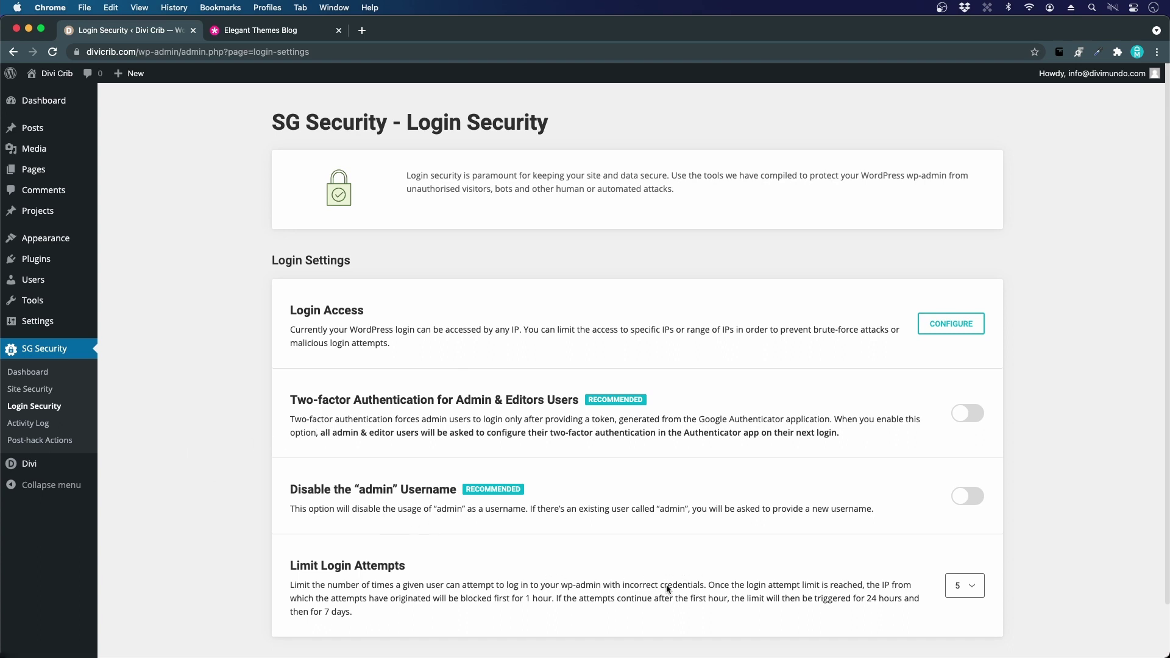
left_click(968, 500)
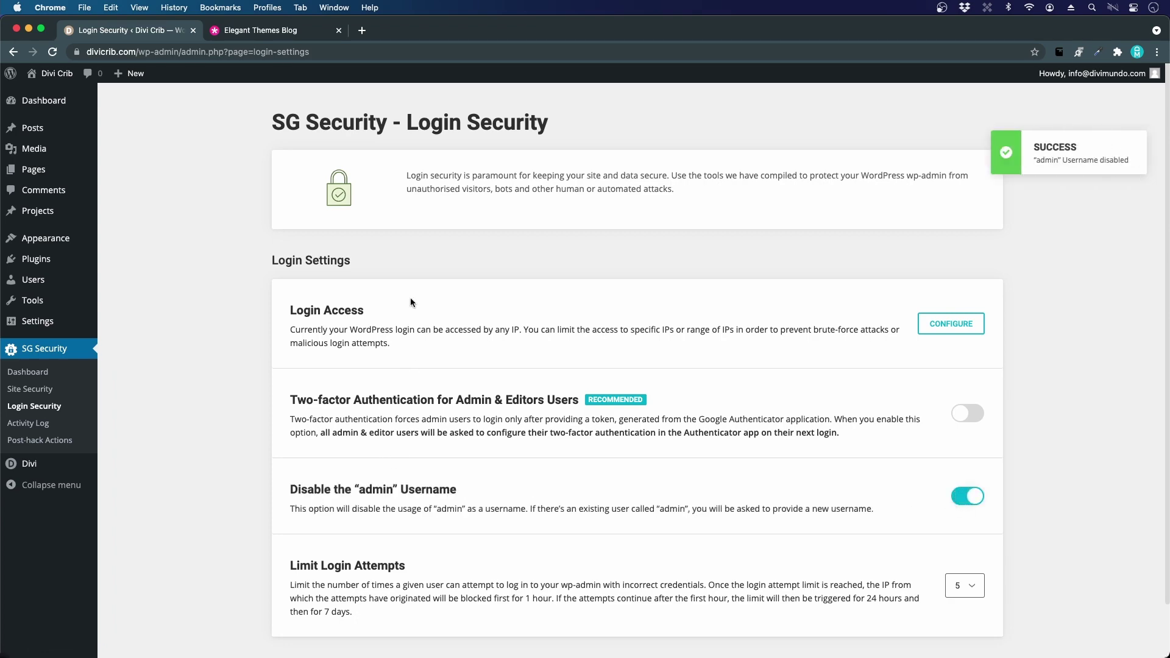
scroll(479, 468, "down", 2)
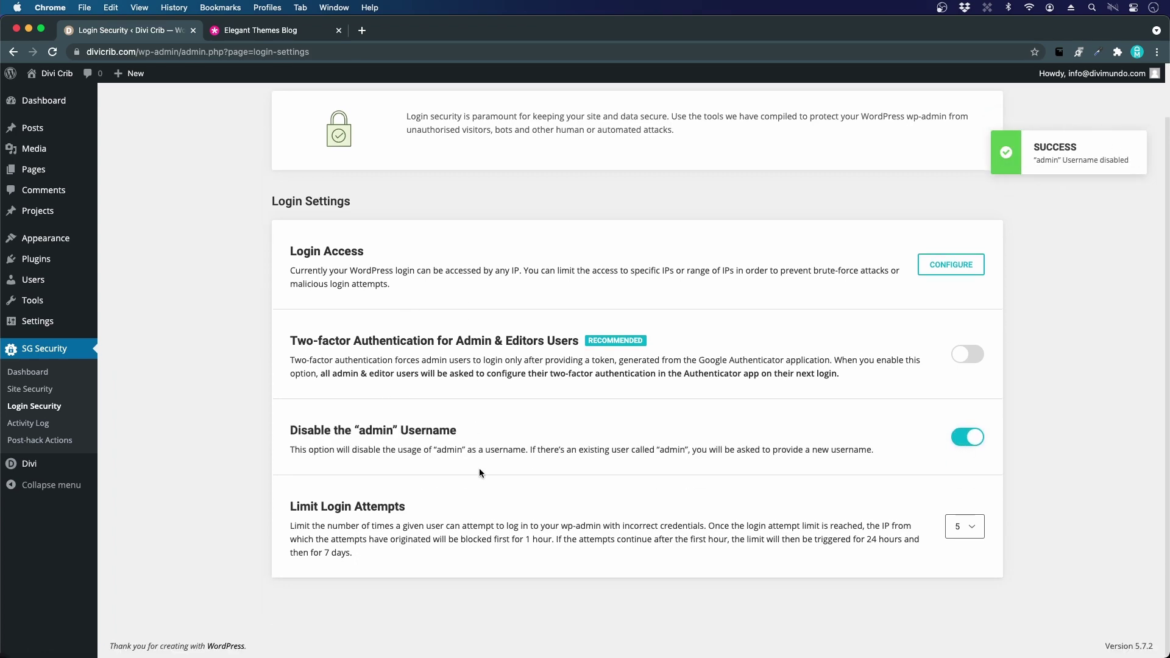
scroll(482, 467, "up", 2)
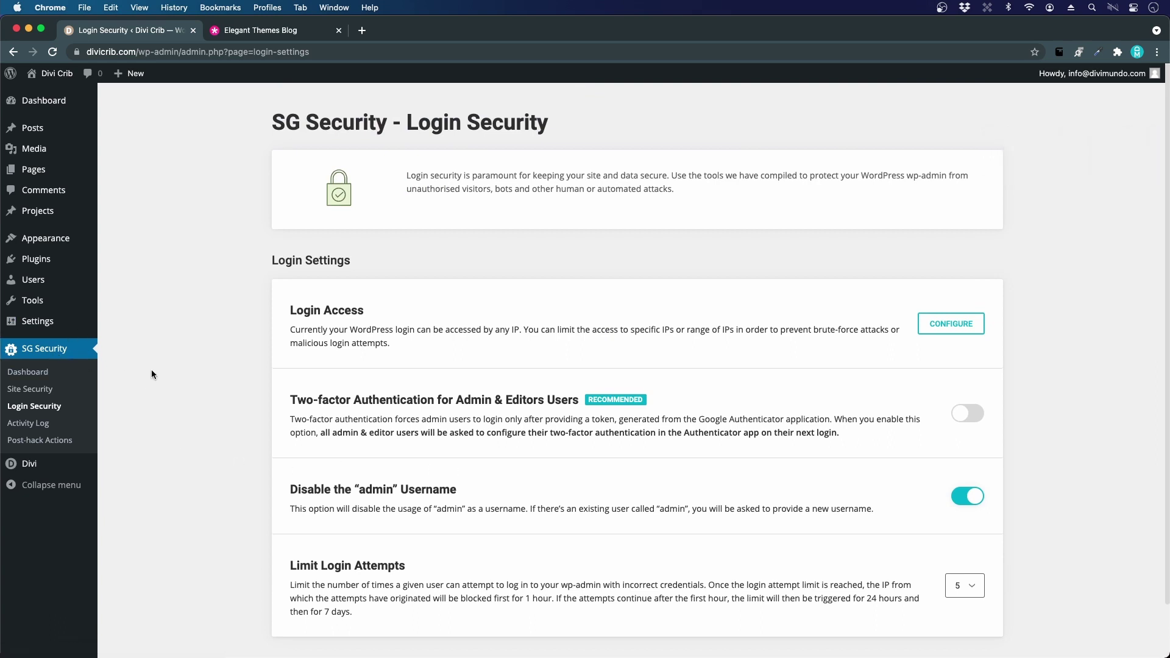
left_click(30, 106)
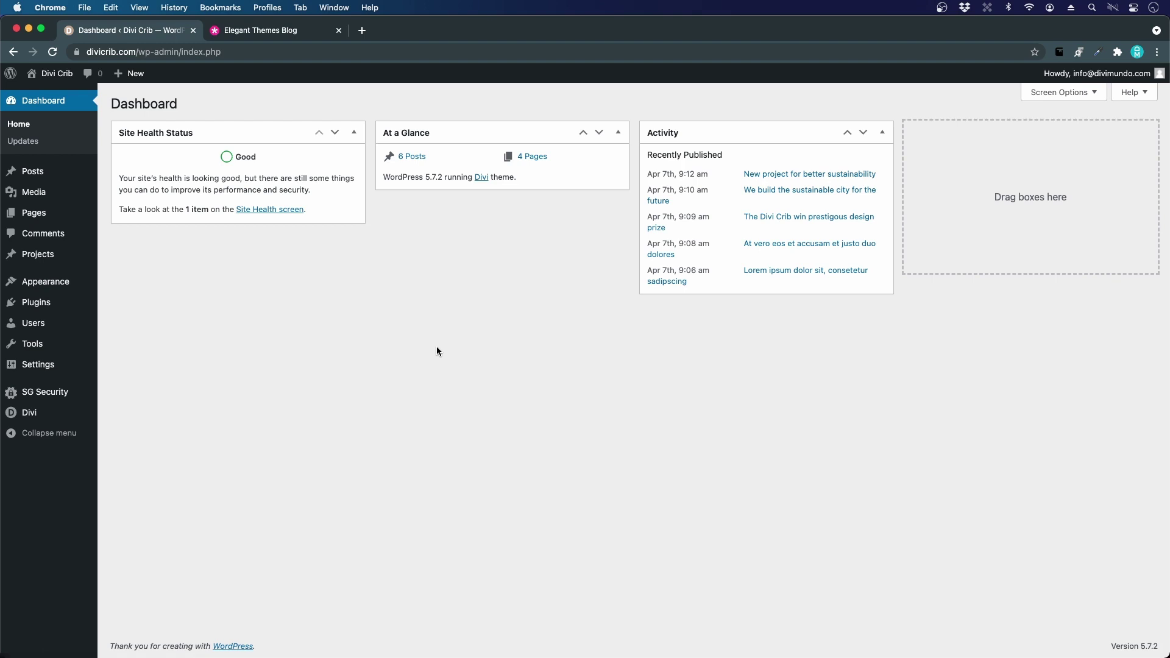
Step: Set the General Settings timezone to Stockholm and save the changes
left_click(23, 368)
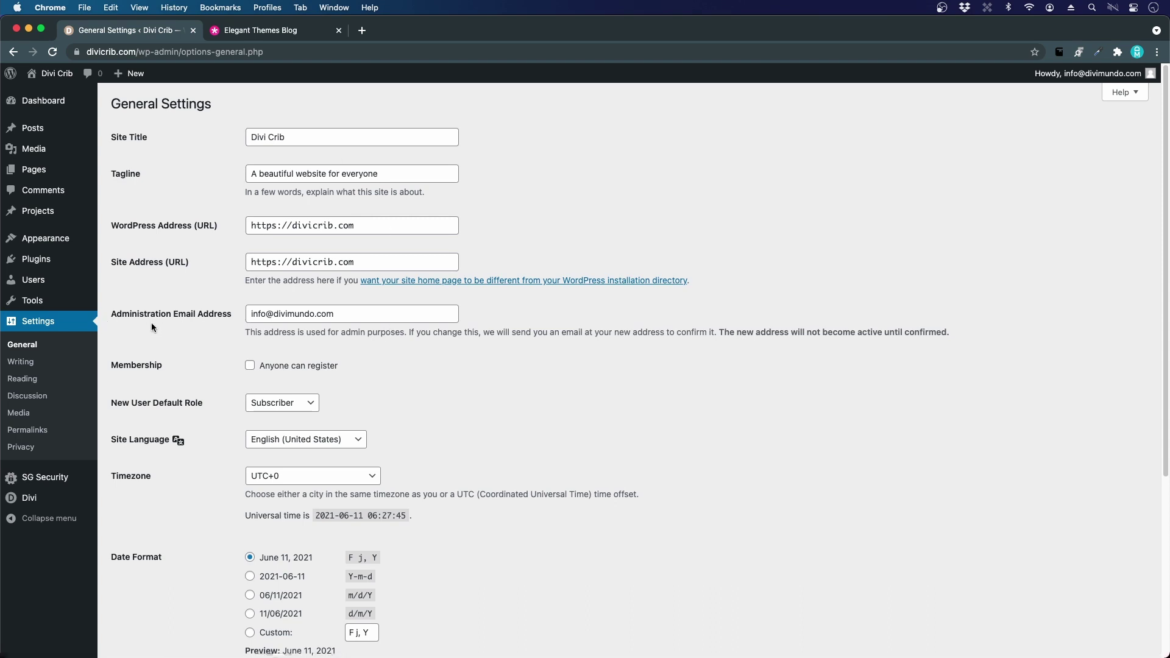
left_click(186, 321)
scroll(181, 325, "down", 2)
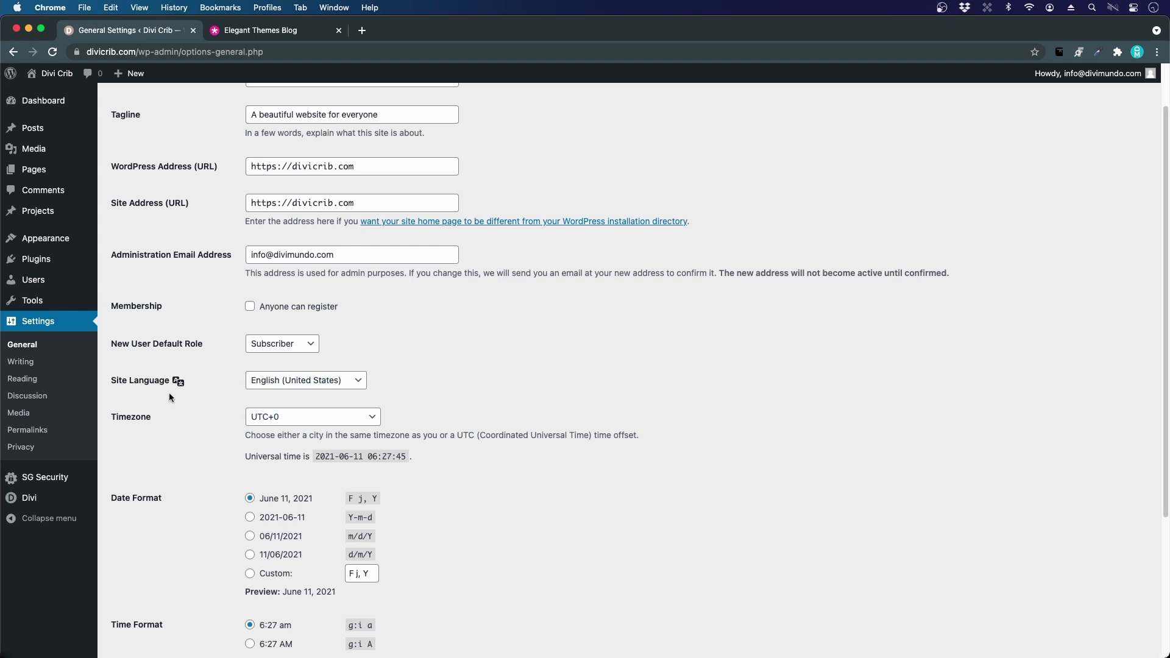
scroll(302, 381, "down", 3)
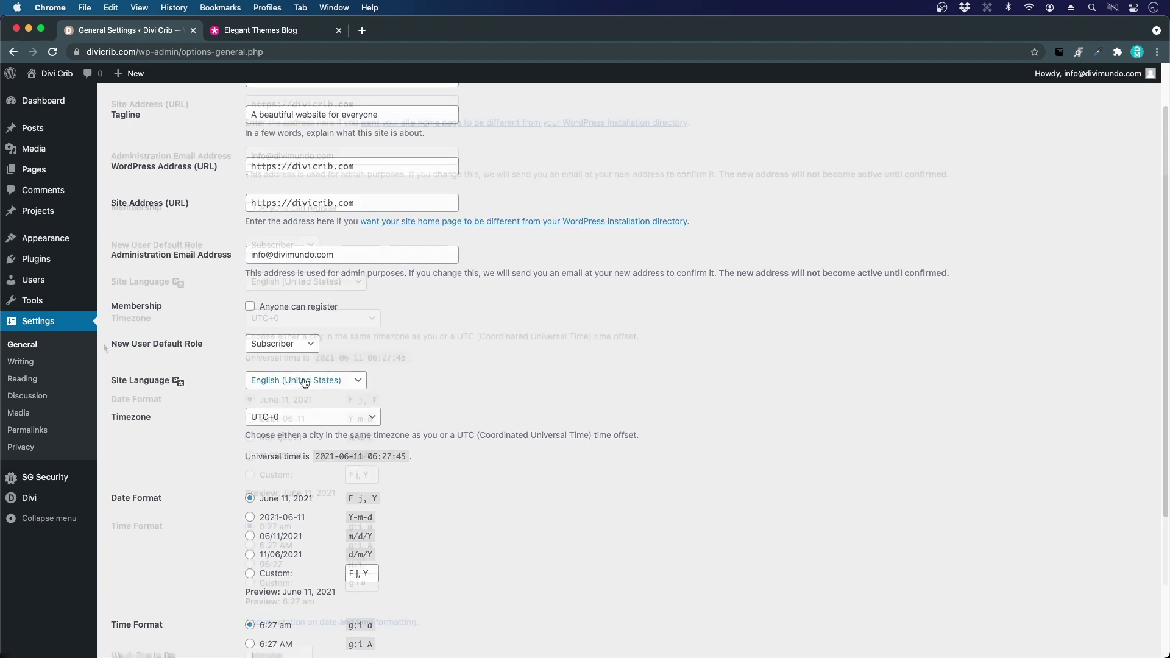
left_click(304, 324)
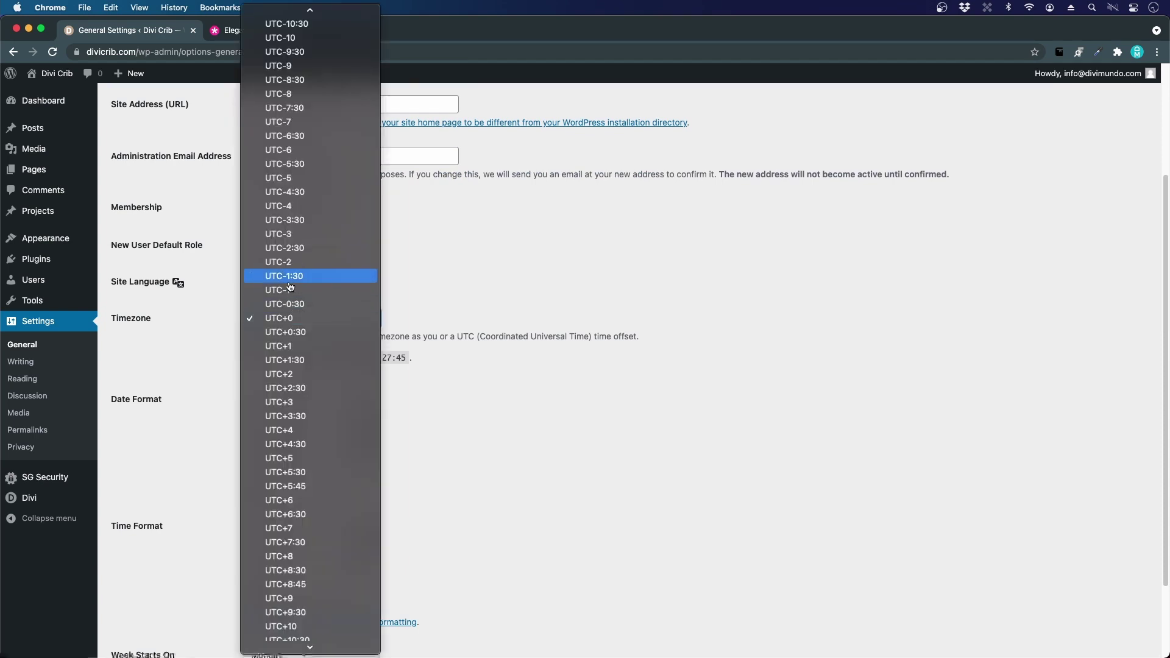
scroll(292, 302, "up", 10)
scroll(292, 301, "up", 5)
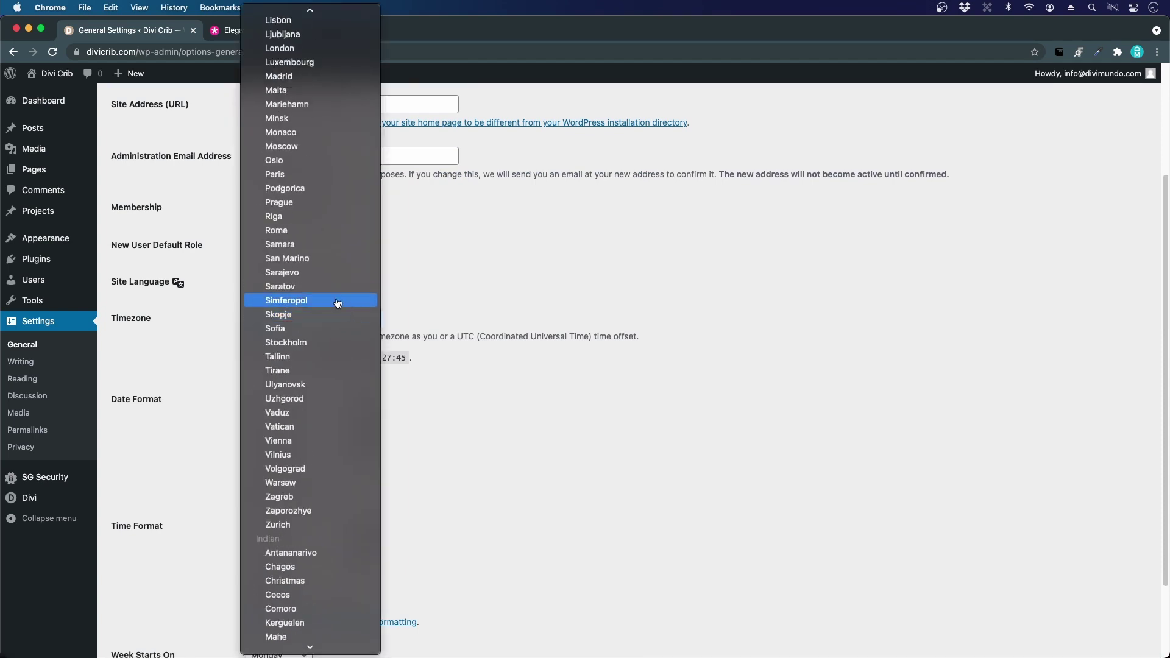
left_click(298, 343)
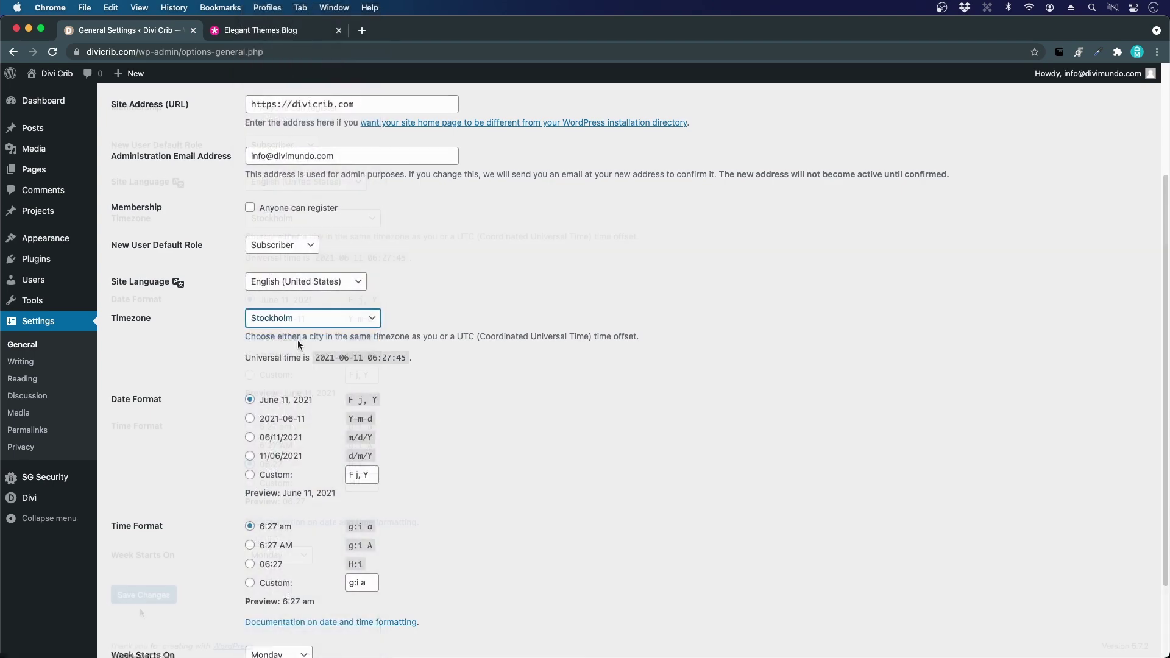
scroll(140, 597, "down", 3)
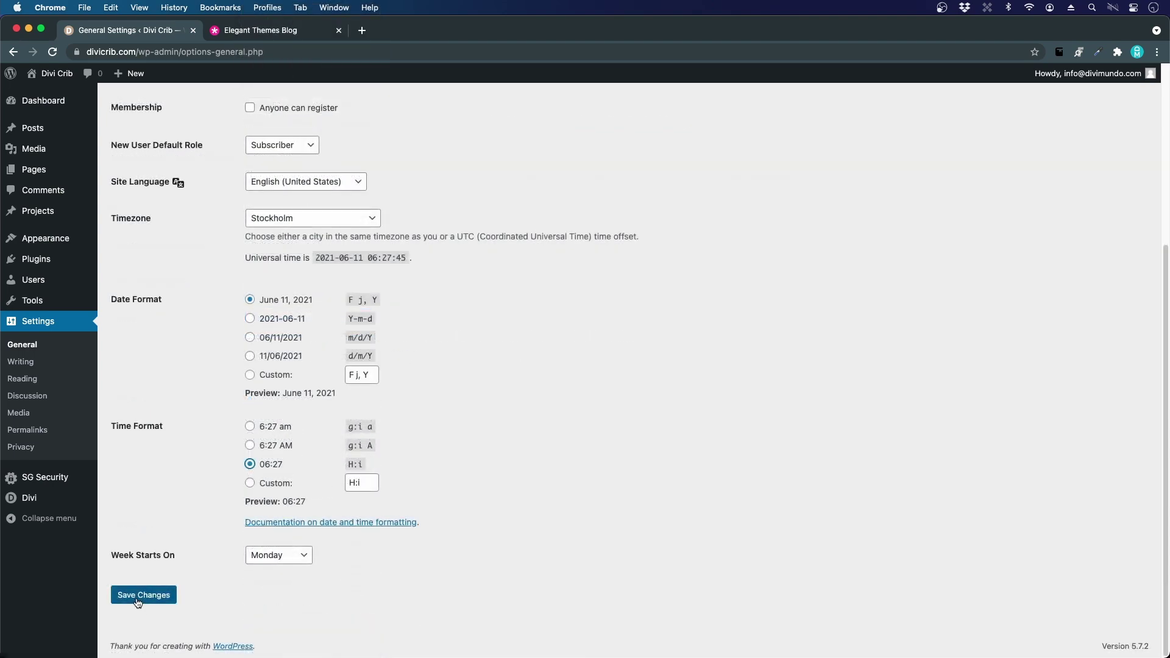
left_click(138, 601)
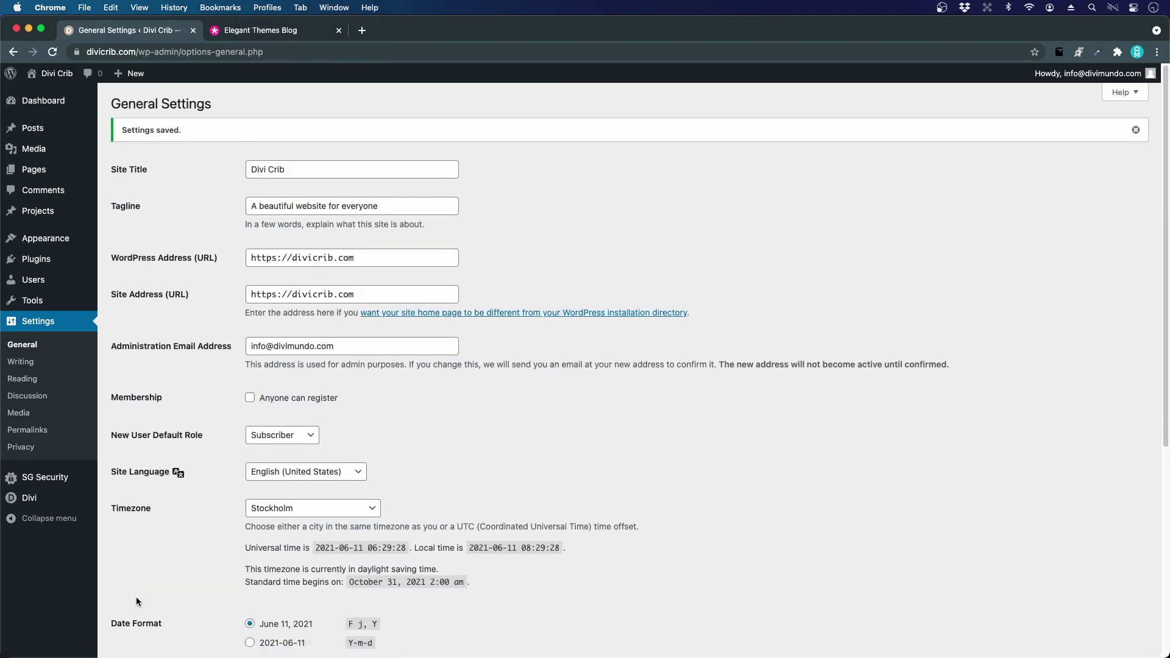
left_click(41, 383)
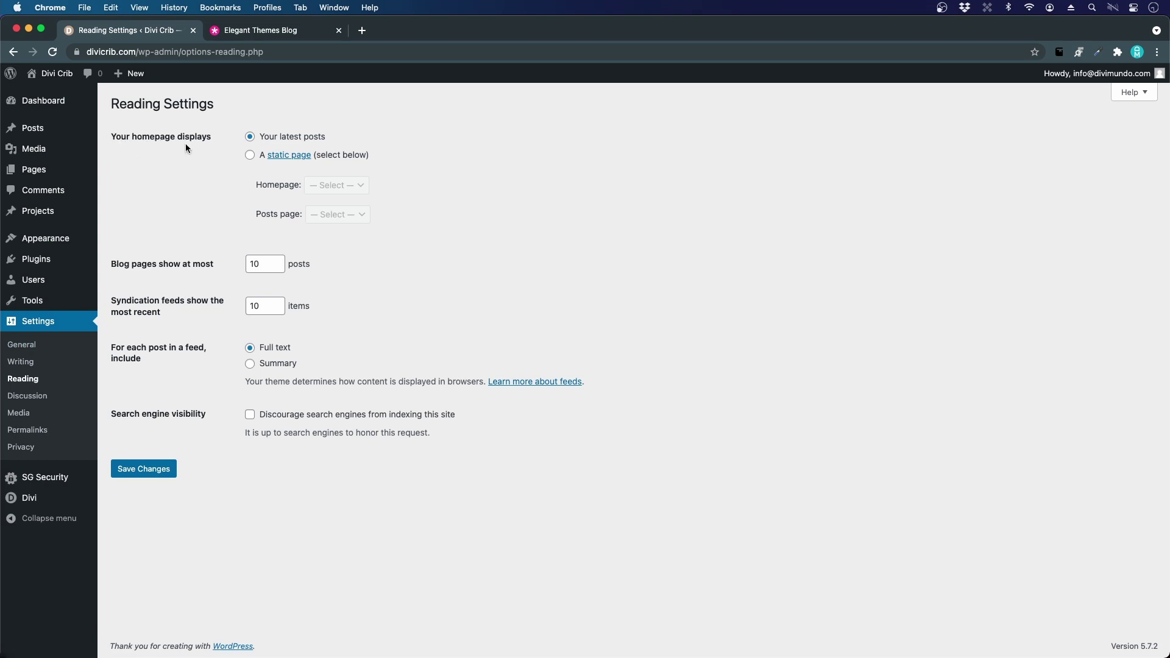
Step: Load divicrib.com in a new tab and scroll through its latest-posts homepage
left_click(362, 31)
type("divicrib.com")
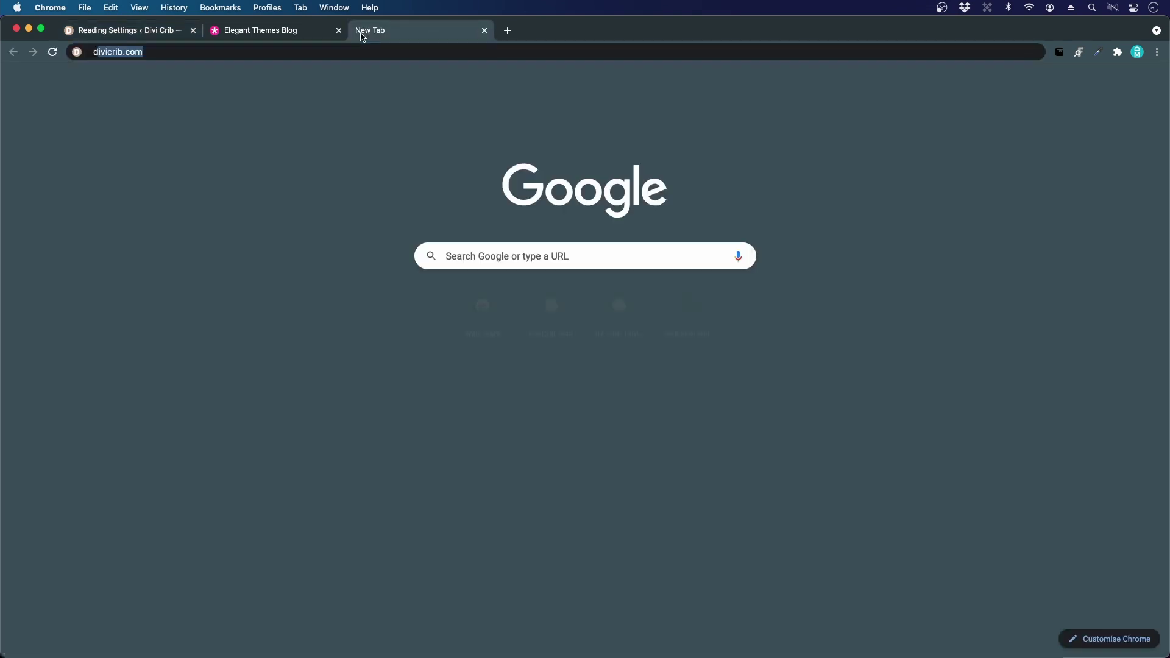
key("Return")
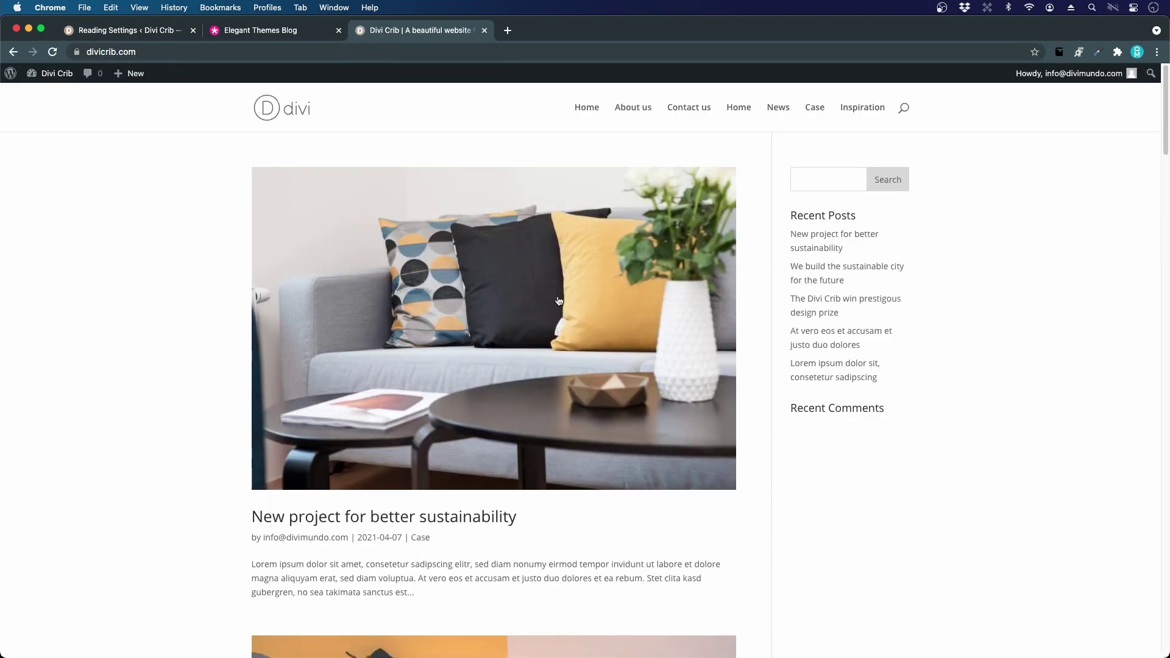
scroll(488, 305, "down", 10)
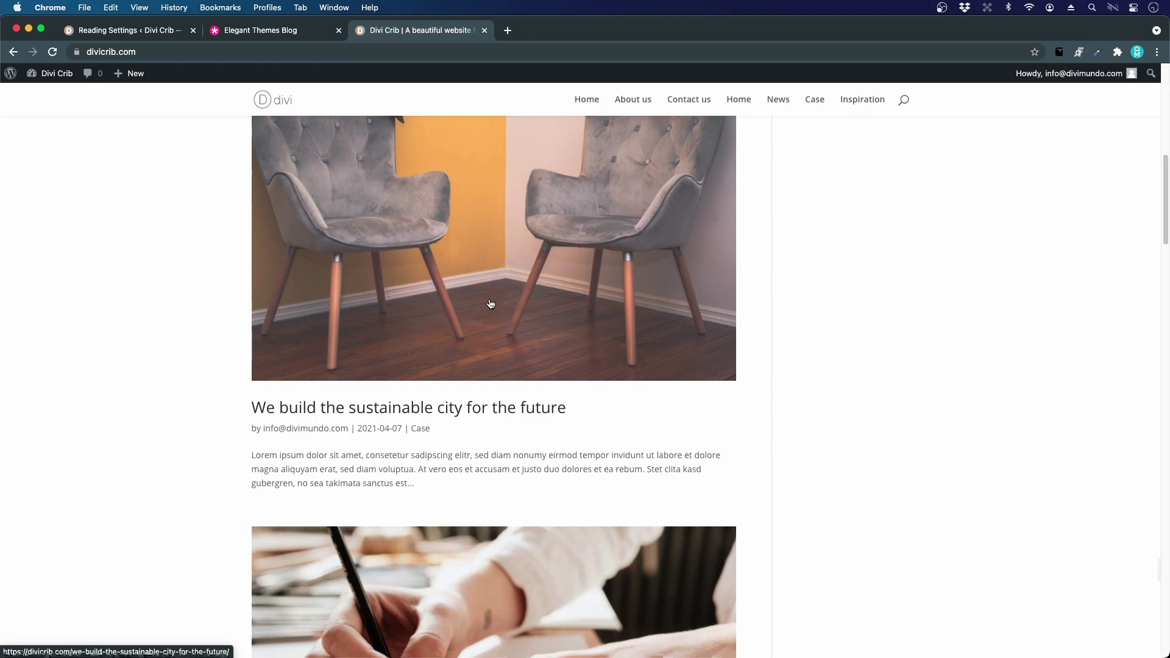
scroll(492, 303, "down", 18)
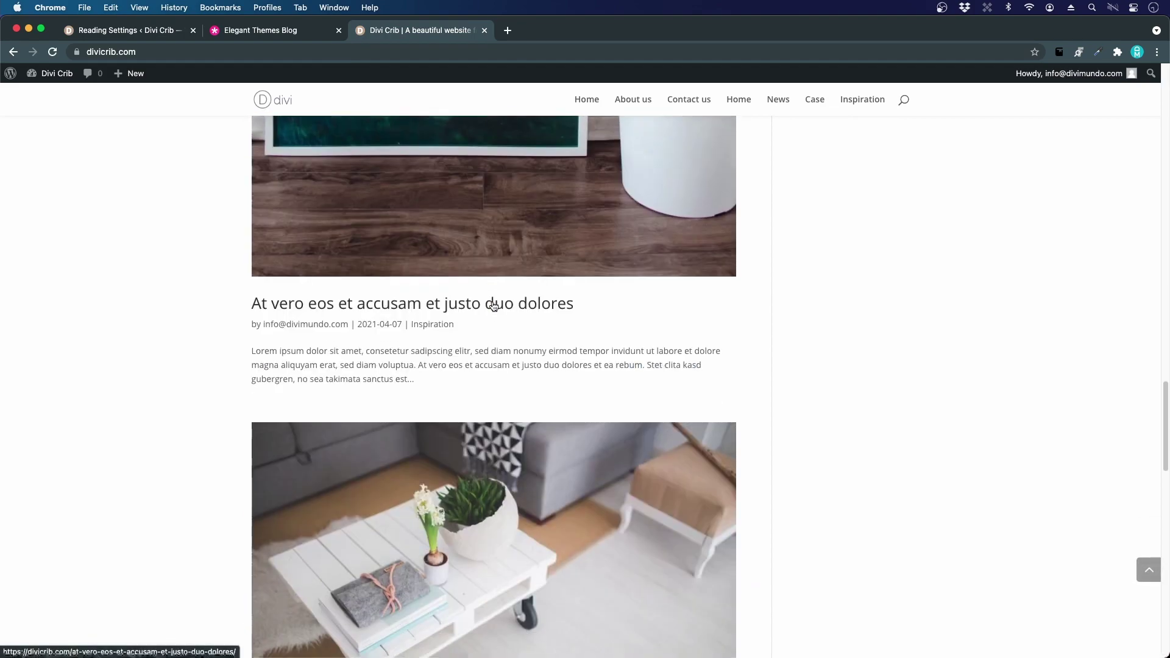
scroll(494, 306, "down", 5)
scroll(506, 317, "down", 5)
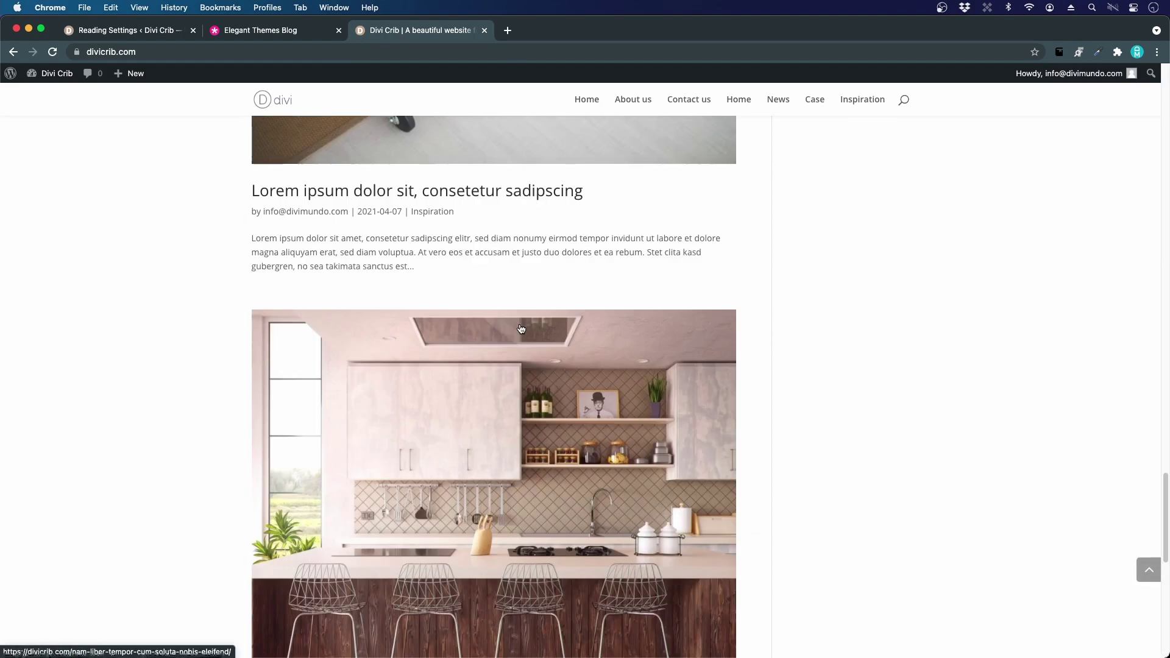
scroll(521, 329, "down", 10)
scroll(524, 332, "up", 6)
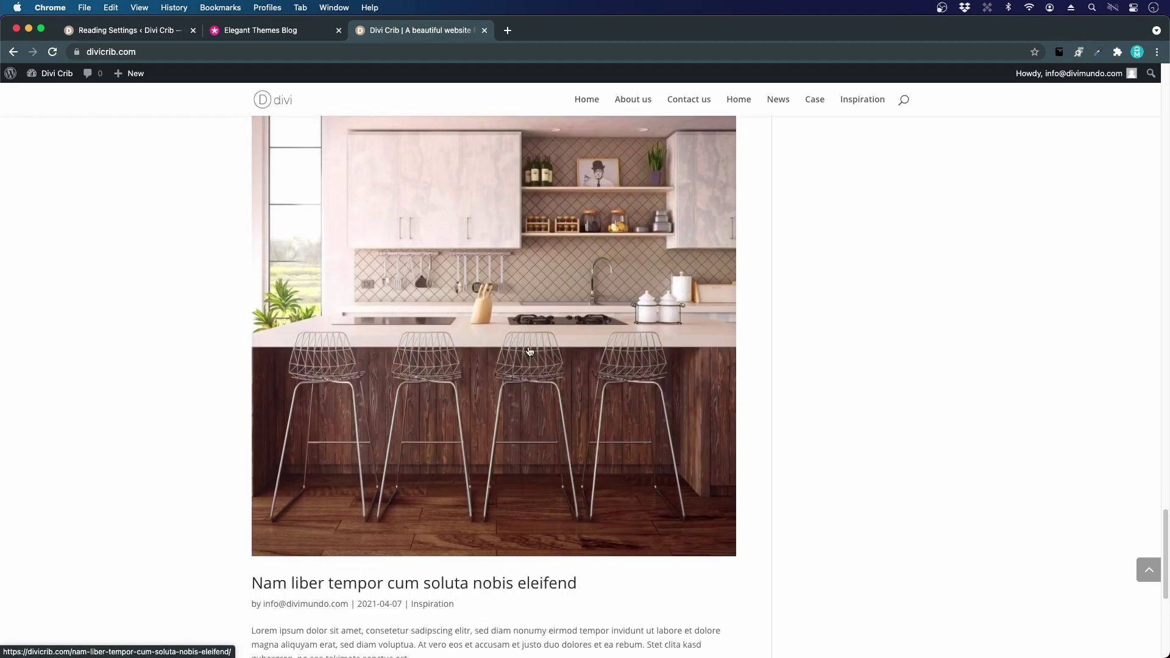
scroll(529, 352, "up", 20)
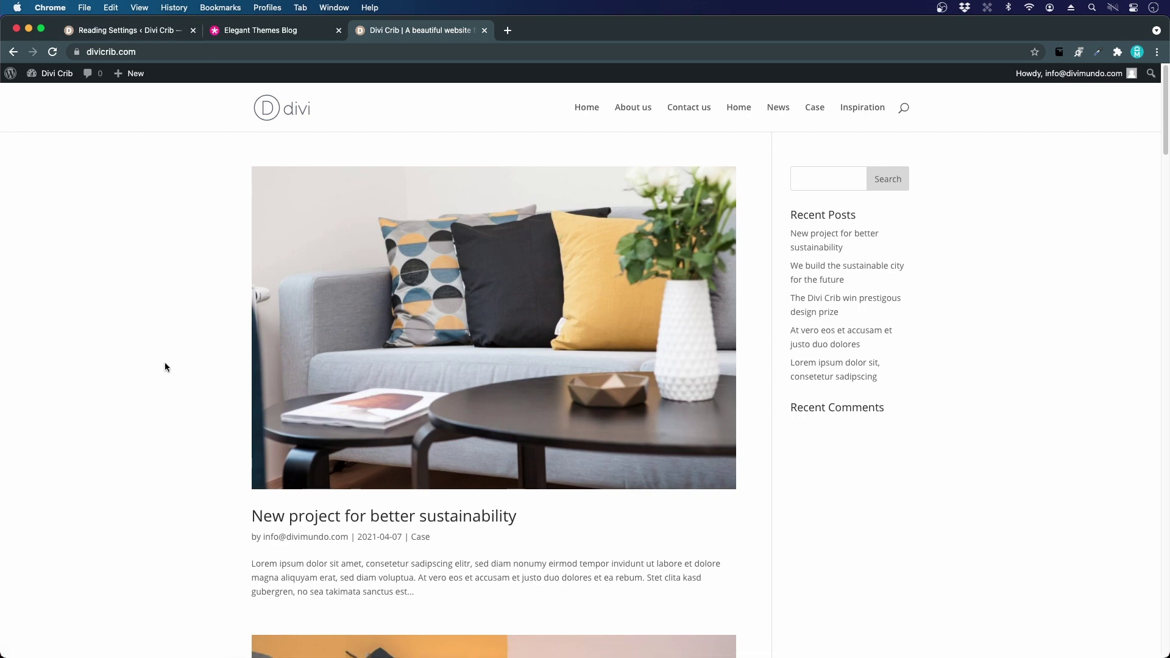
left_click(107, 28)
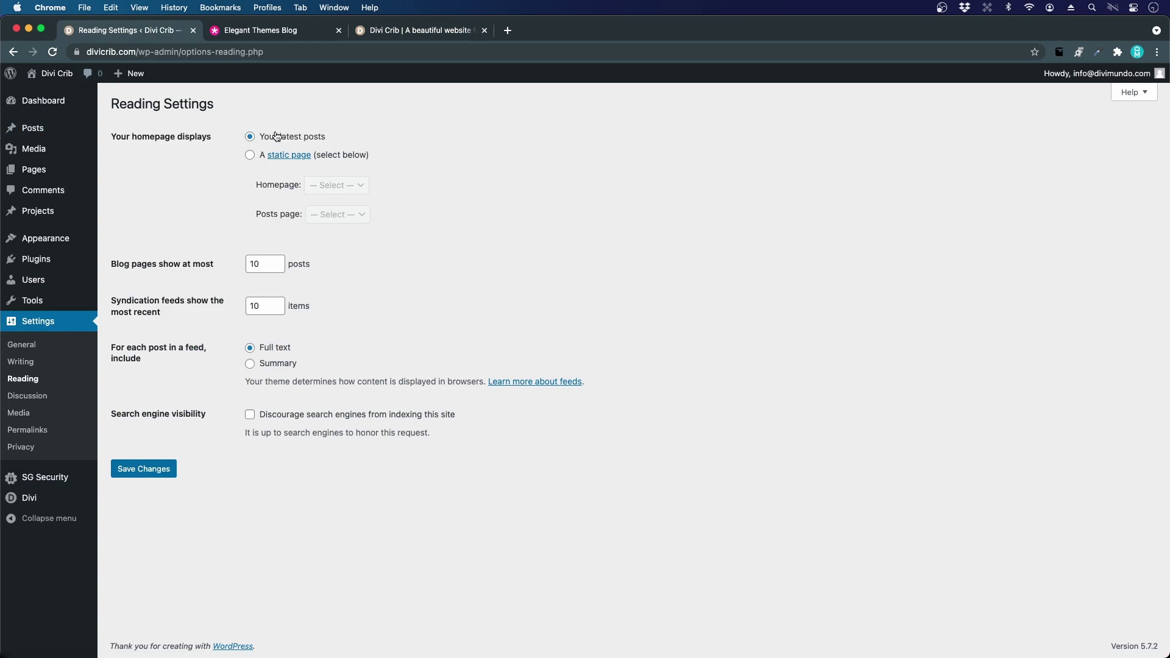
Step: Make the static page Home the homepage and save the Reading settings
left_click(250, 155)
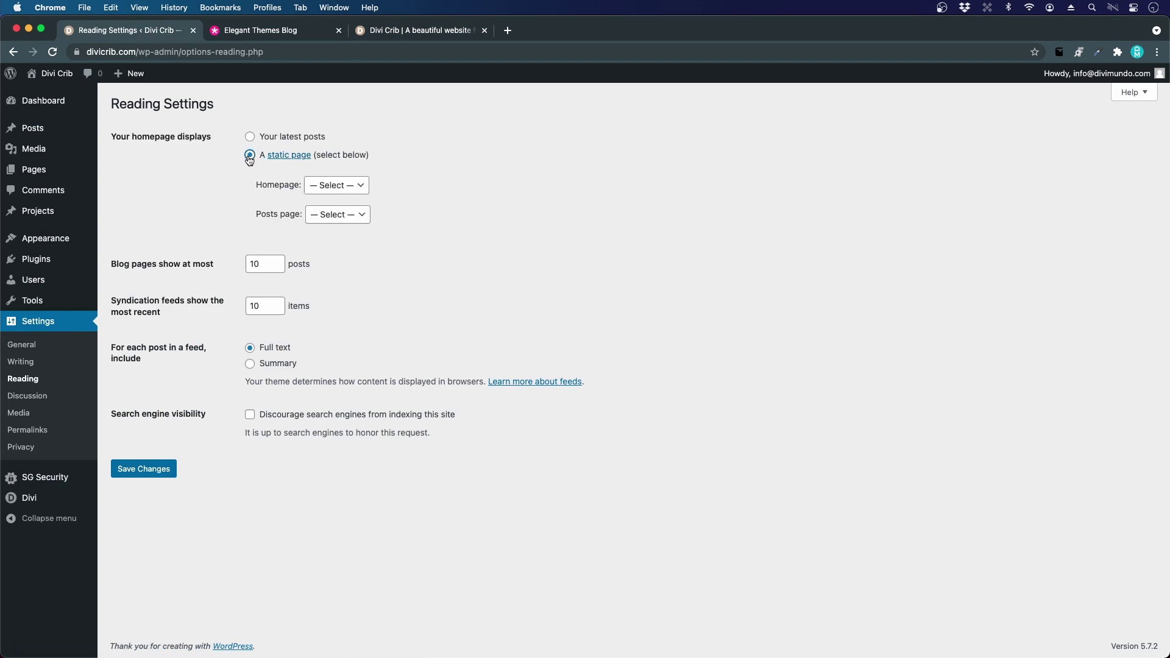
left_click(329, 185)
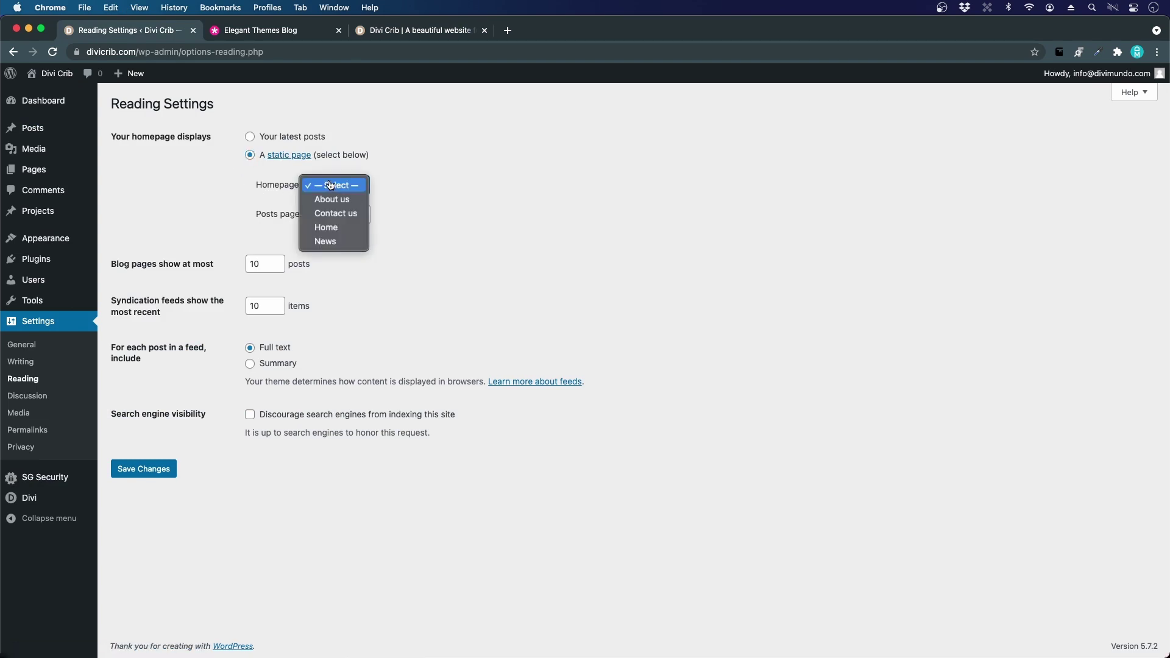
left_click(334, 231)
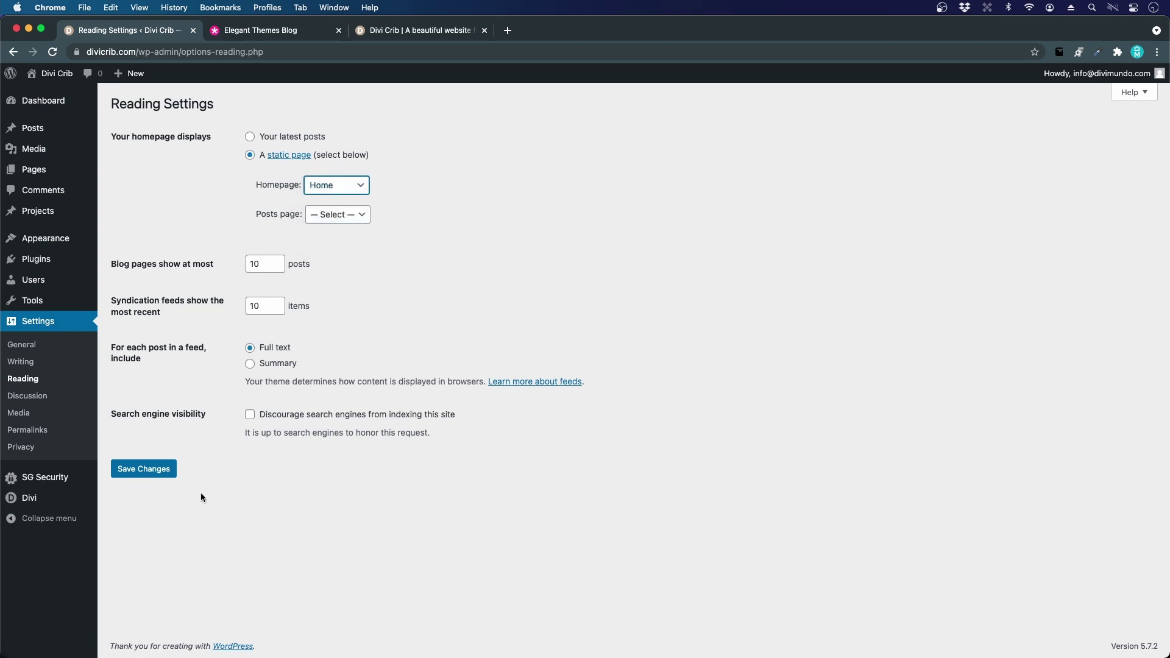
left_click(137, 476)
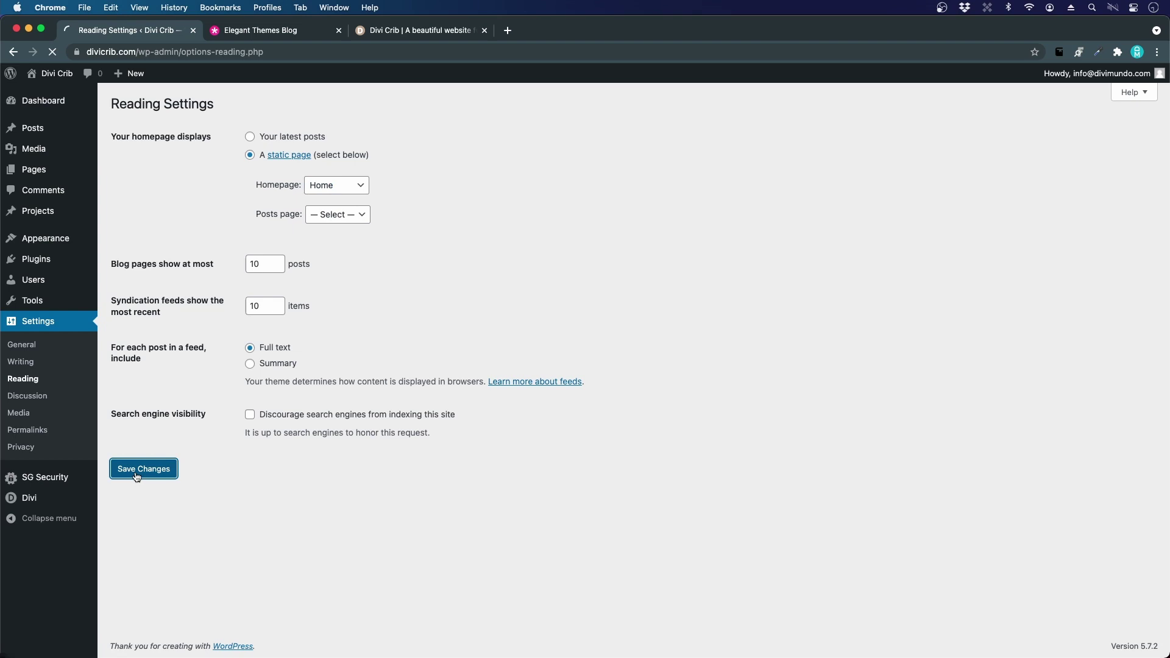
Step: Reload the live site tab to confirm it now opens on Home
left_click(425, 34)
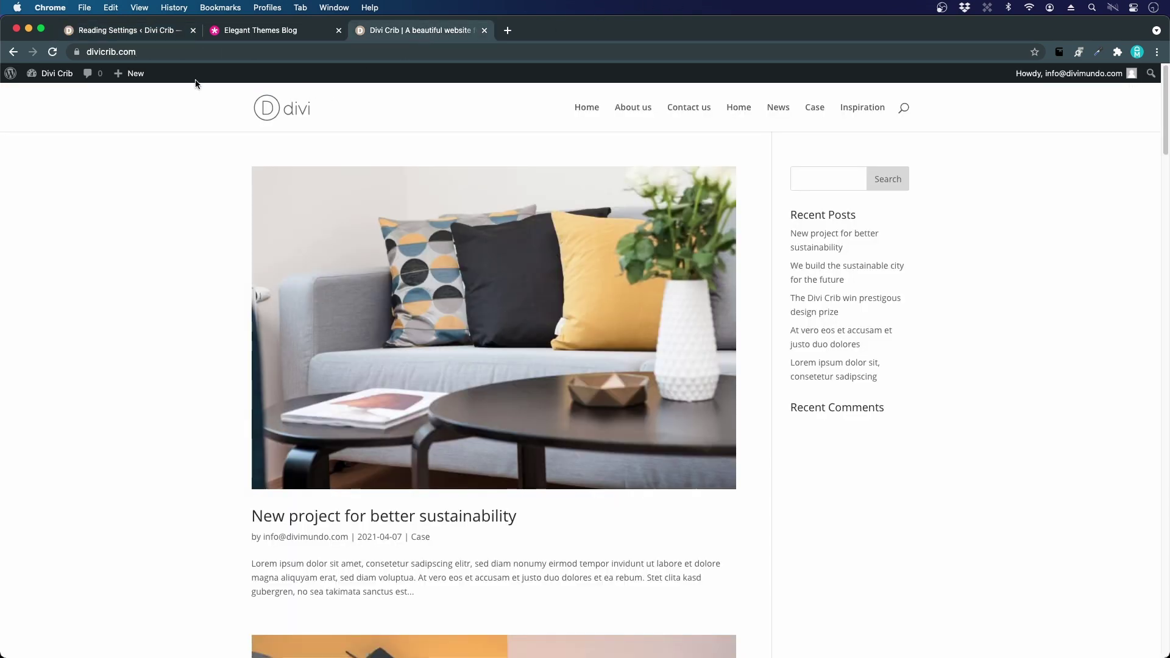
left_click(49, 54)
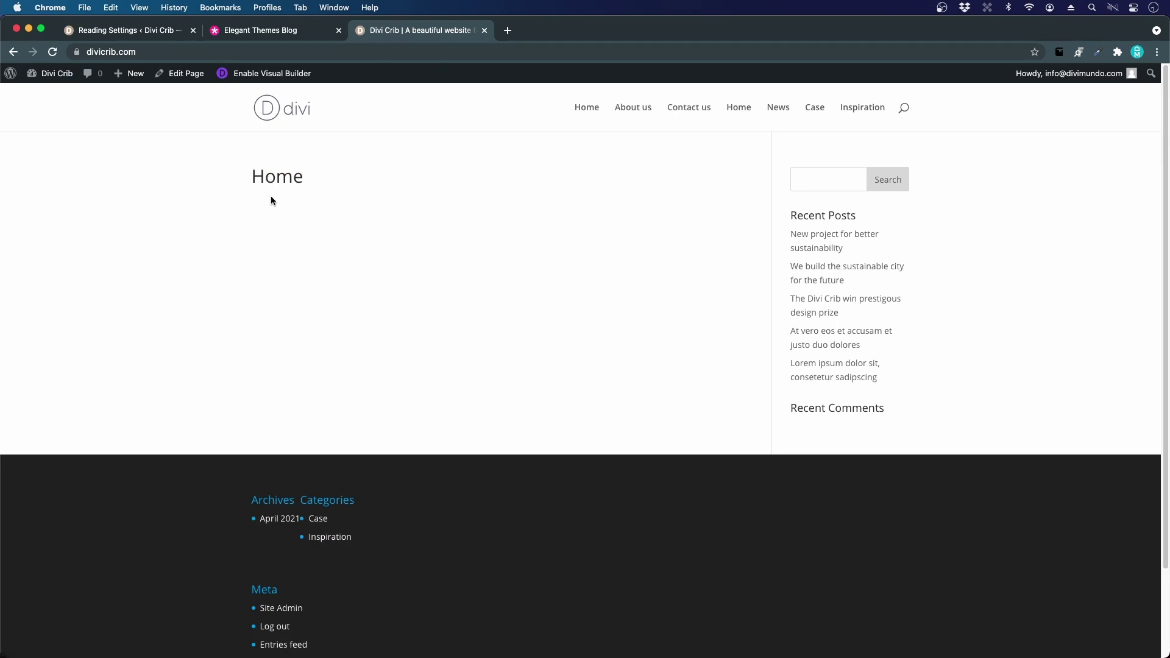
key("super+1")
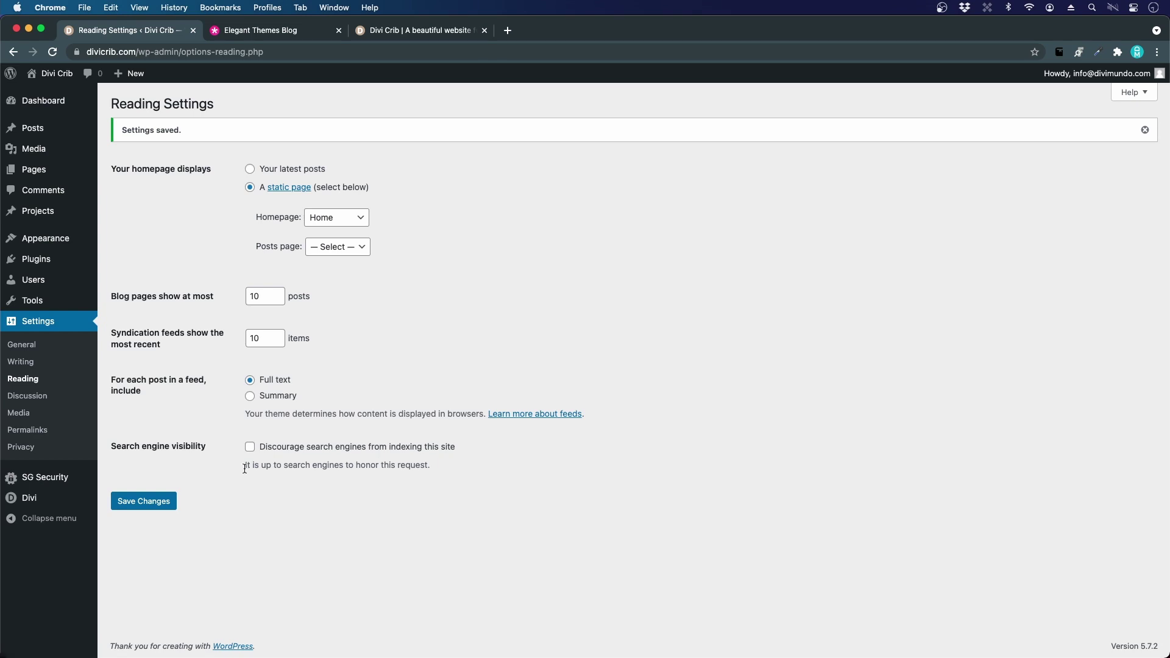
Step: Turn on 'Discourage search engines from indexing this site' and save the Reading settings
left_click(251, 449)
left_click(152, 497)
left_click(147, 503)
Step: Open Permalink Settings after checking the About us and Contact us page URLs on the live site
left_click(37, 437)
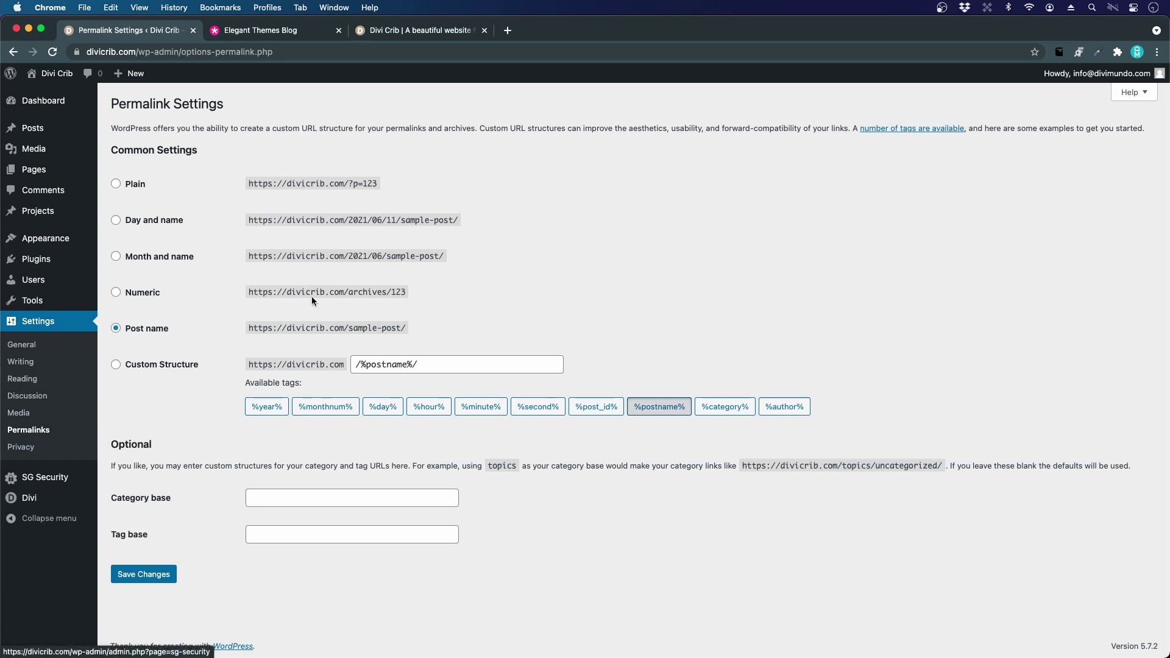
left_click(404, 31)
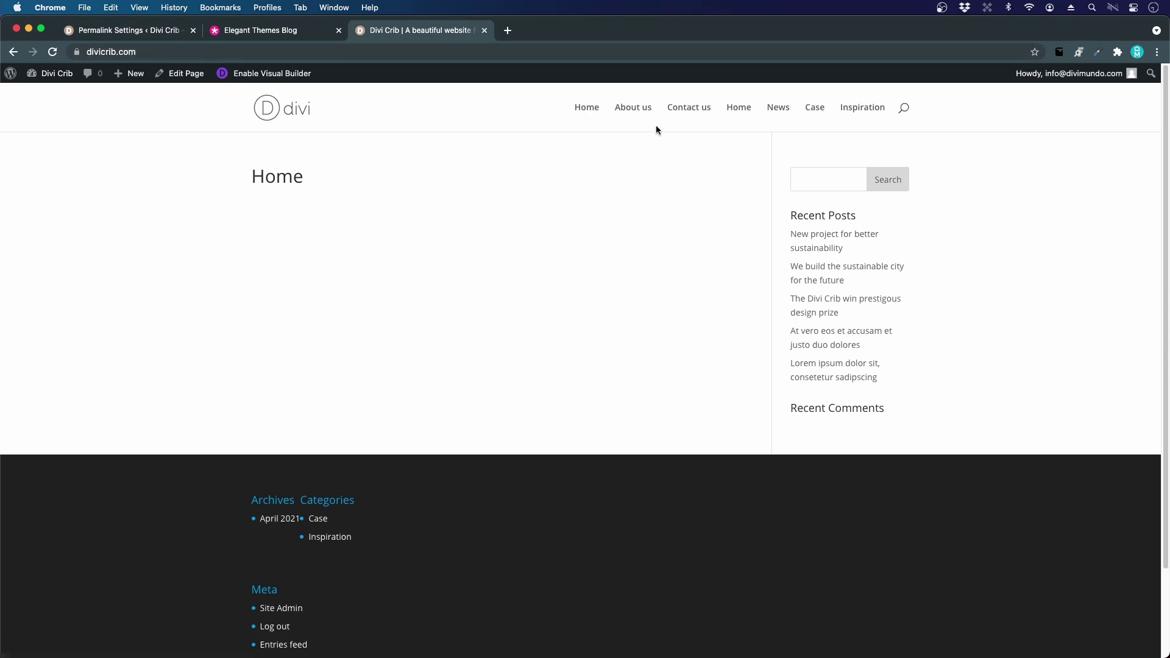
left_click(644, 110)
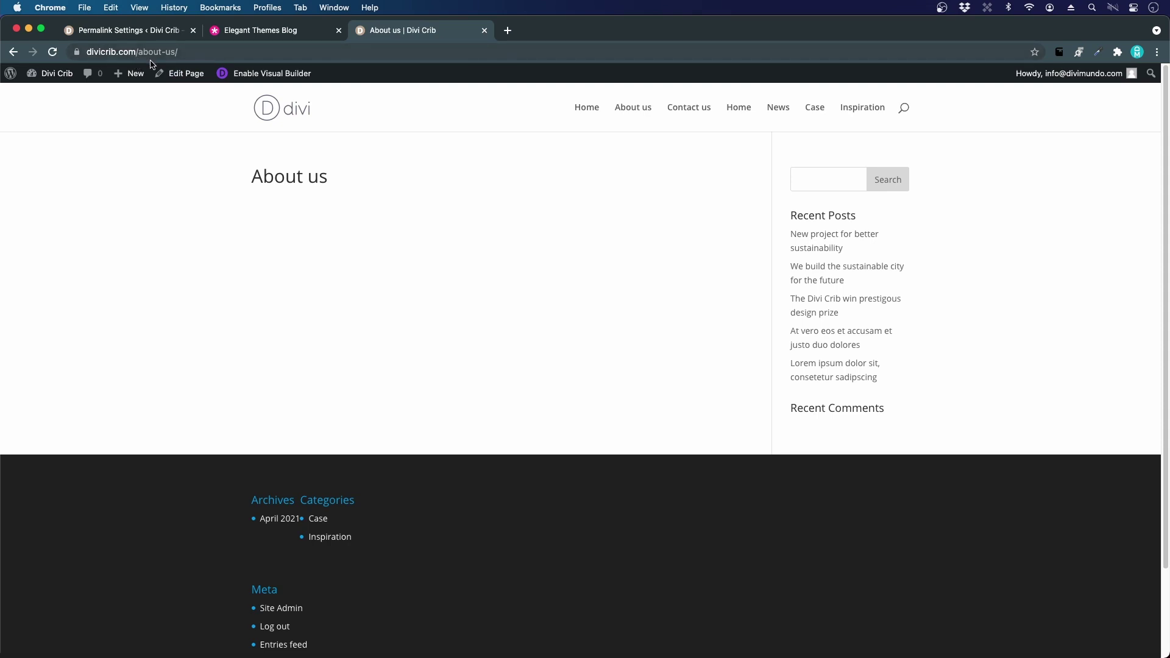
left_click(176, 53)
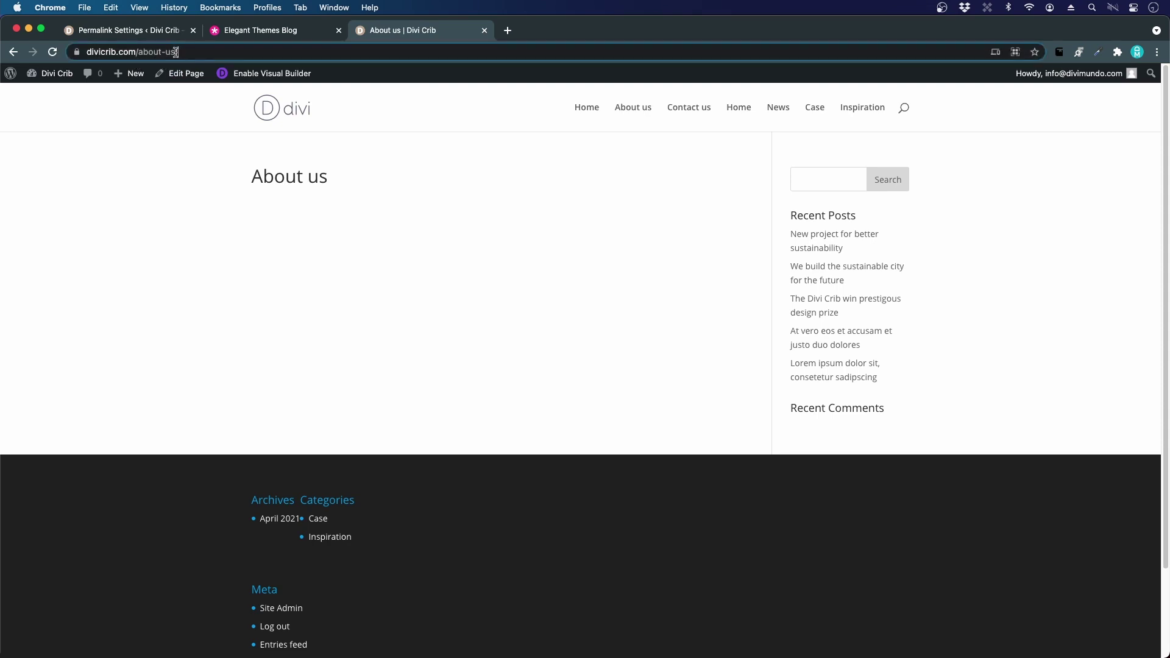
left_click_drag(176, 53, 138, 53)
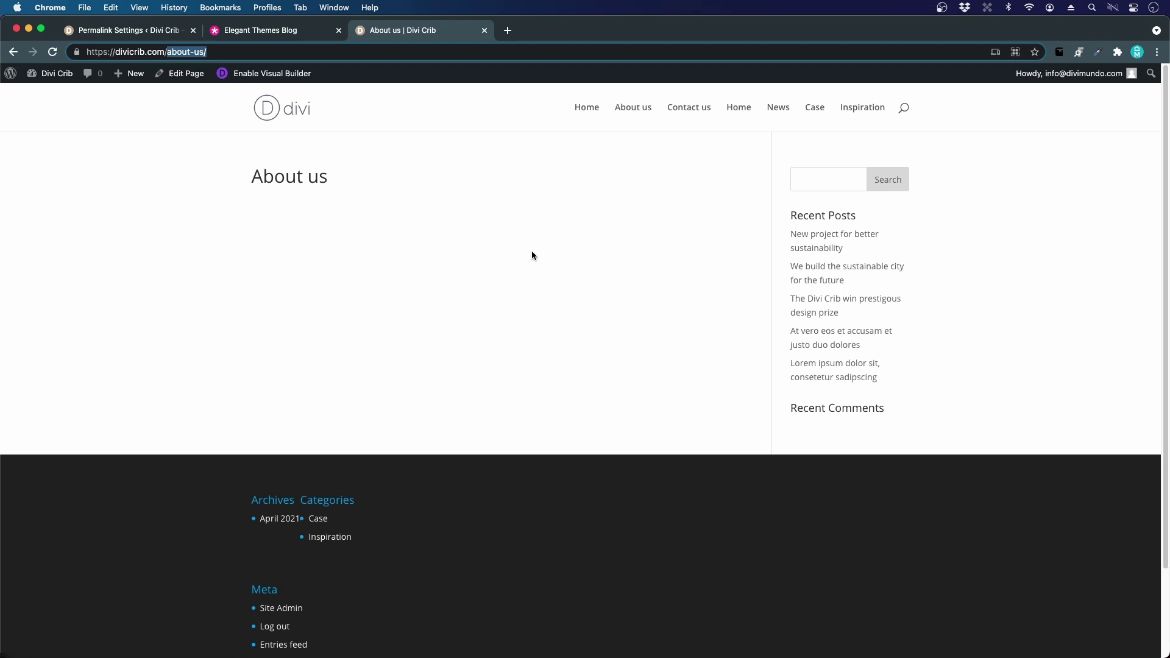
left_click(695, 109)
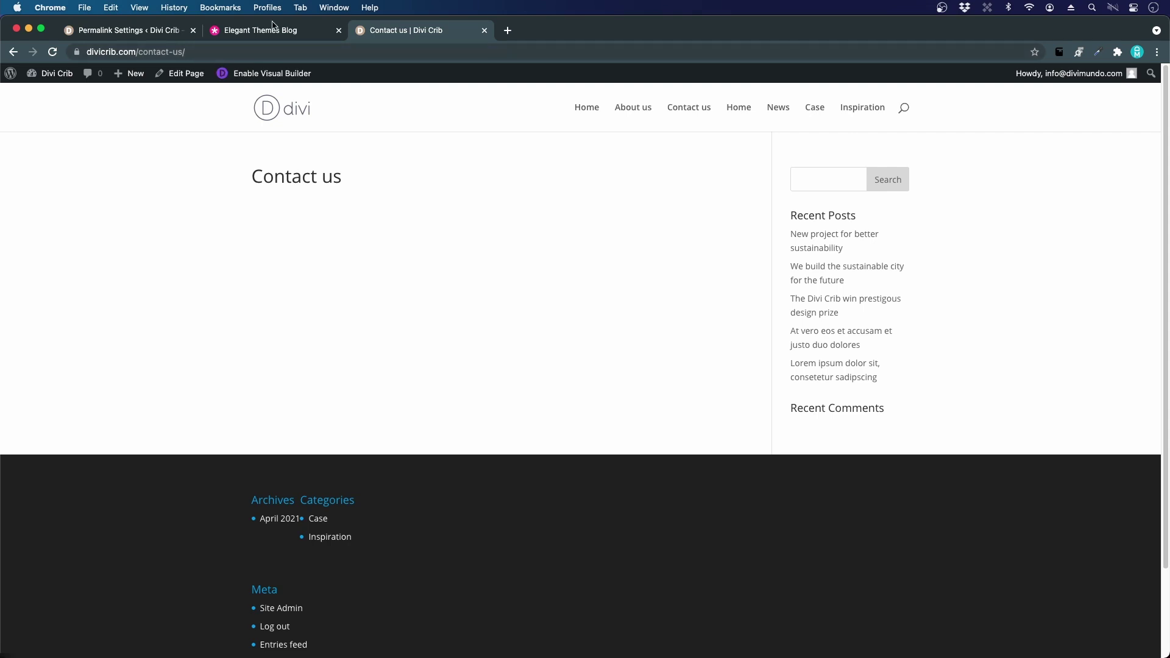
left_click(155, 32)
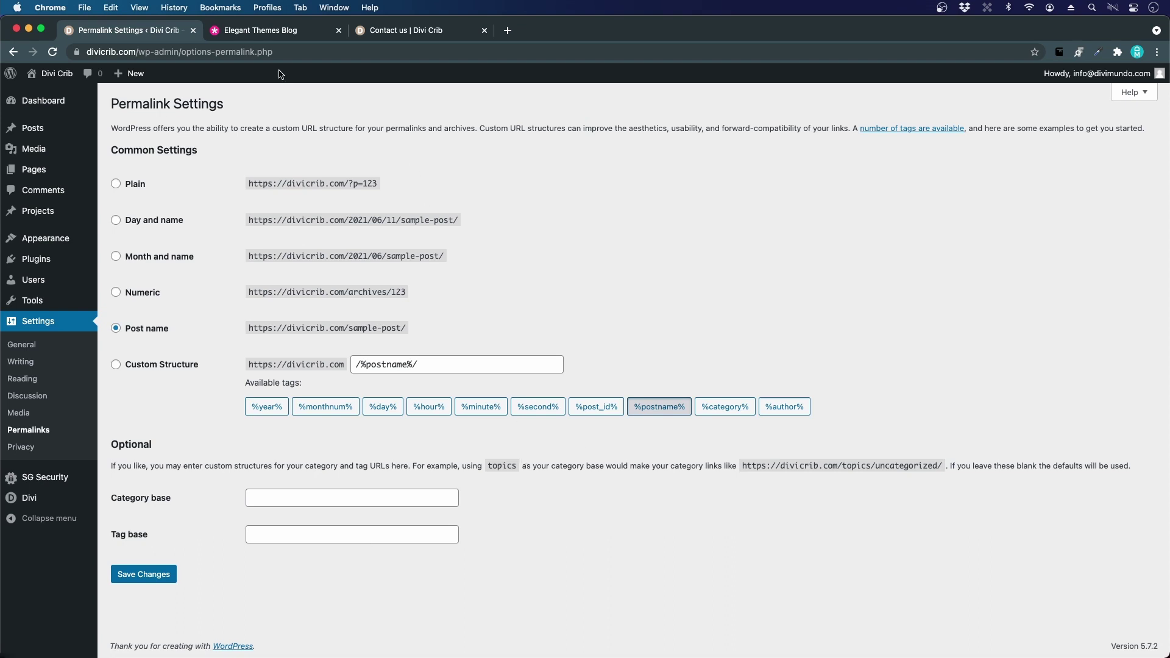
Step: Load the demo Divi Crib site and open the 'New project for better sustainability' post from News
left_click(405, 30)
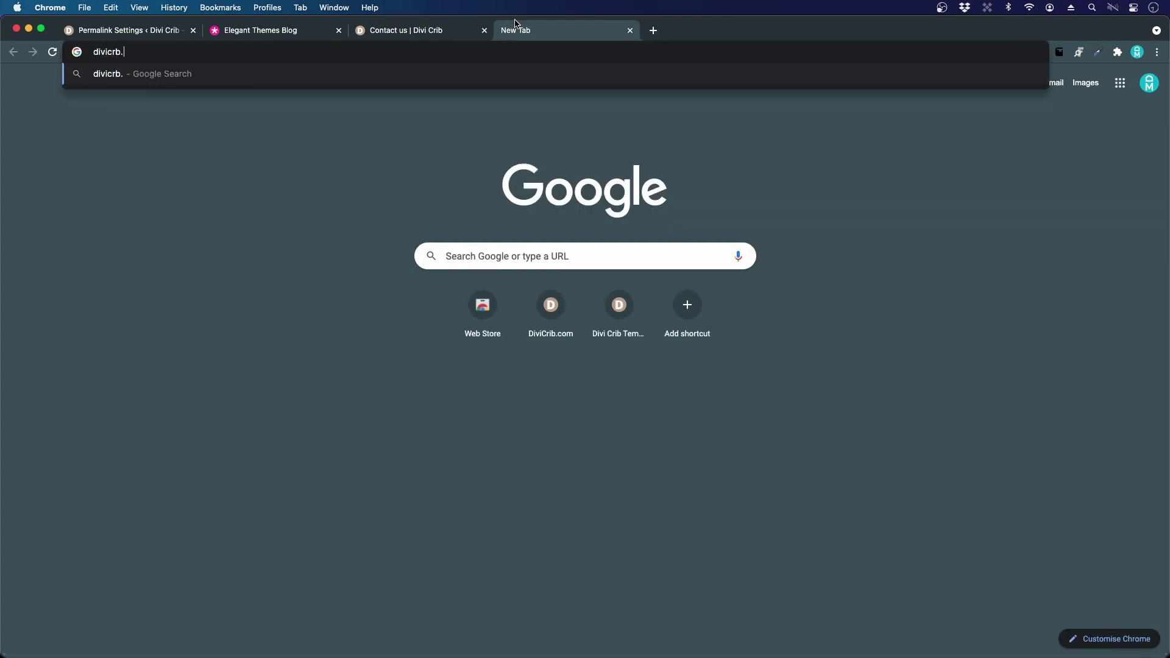
key("BackSpace")
key("BackSpace")
key("BackSpace")
type("rib.d")
key("Return")
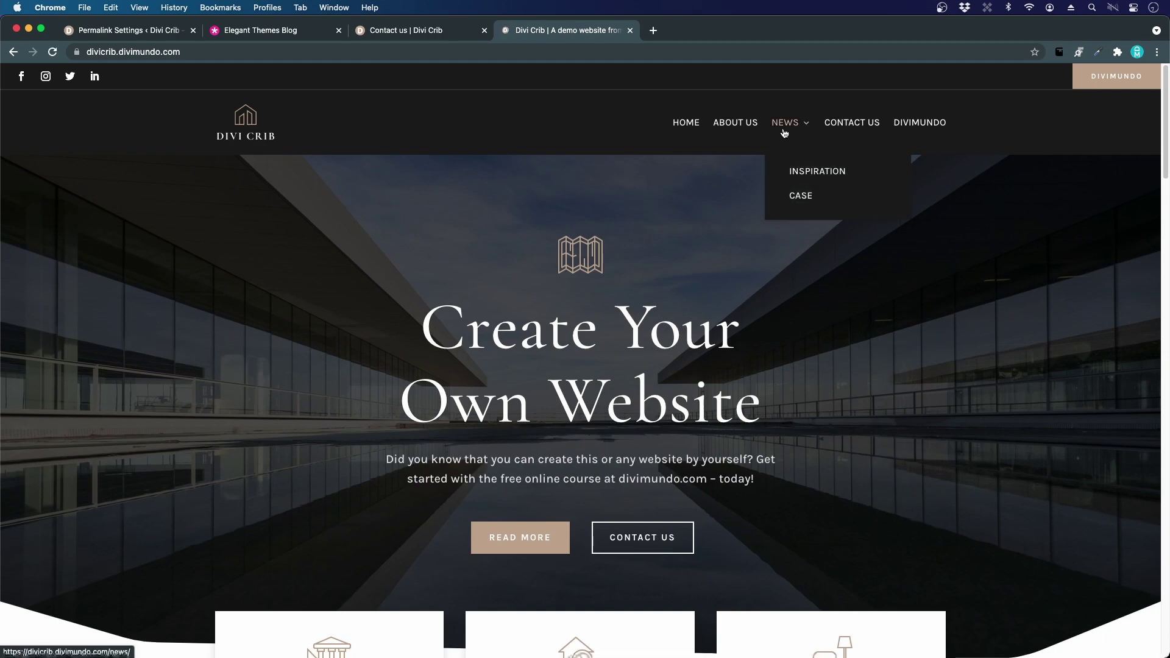
left_click(784, 123)
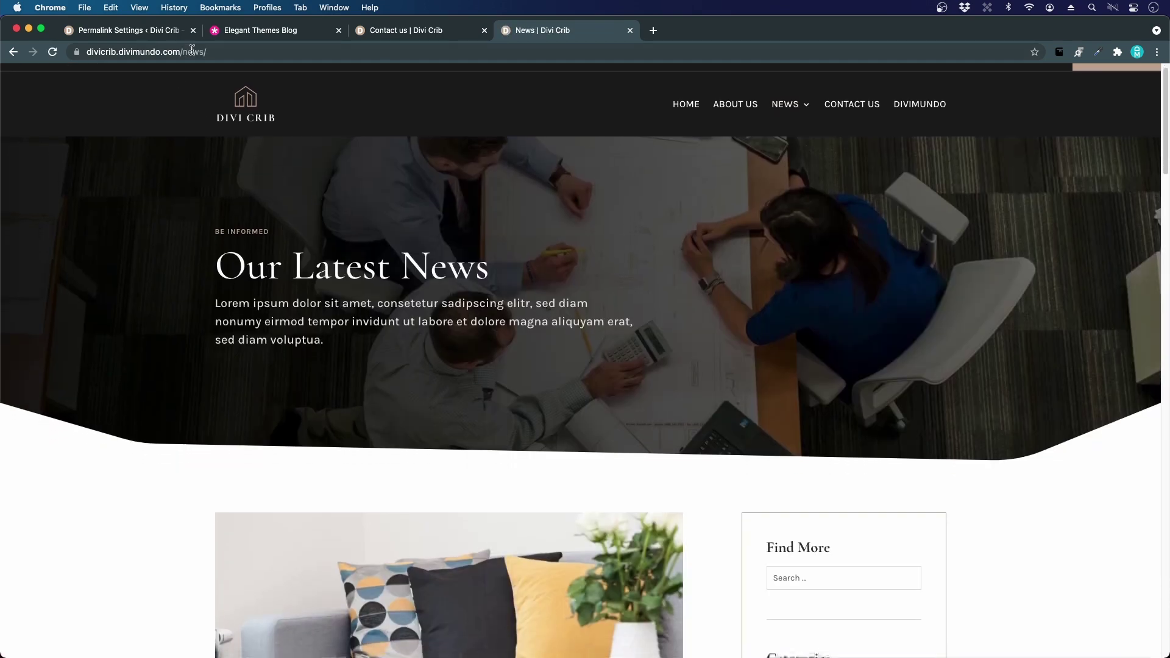
scroll(282, 174, "down", 4)
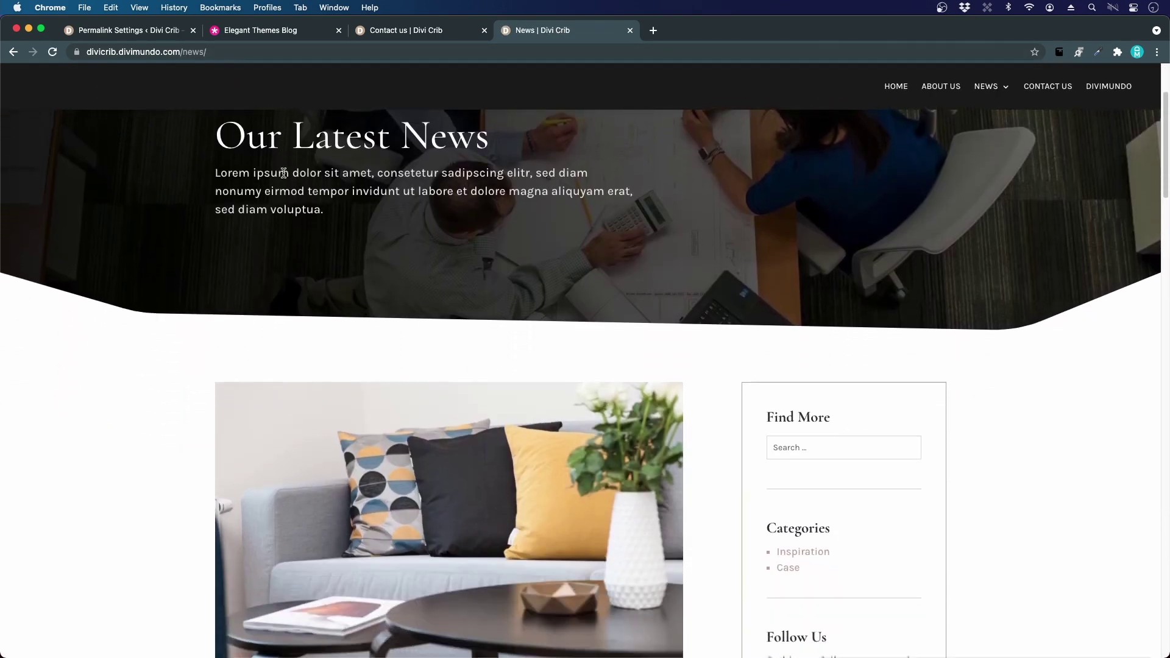
scroll(284, 175, "down", 5)
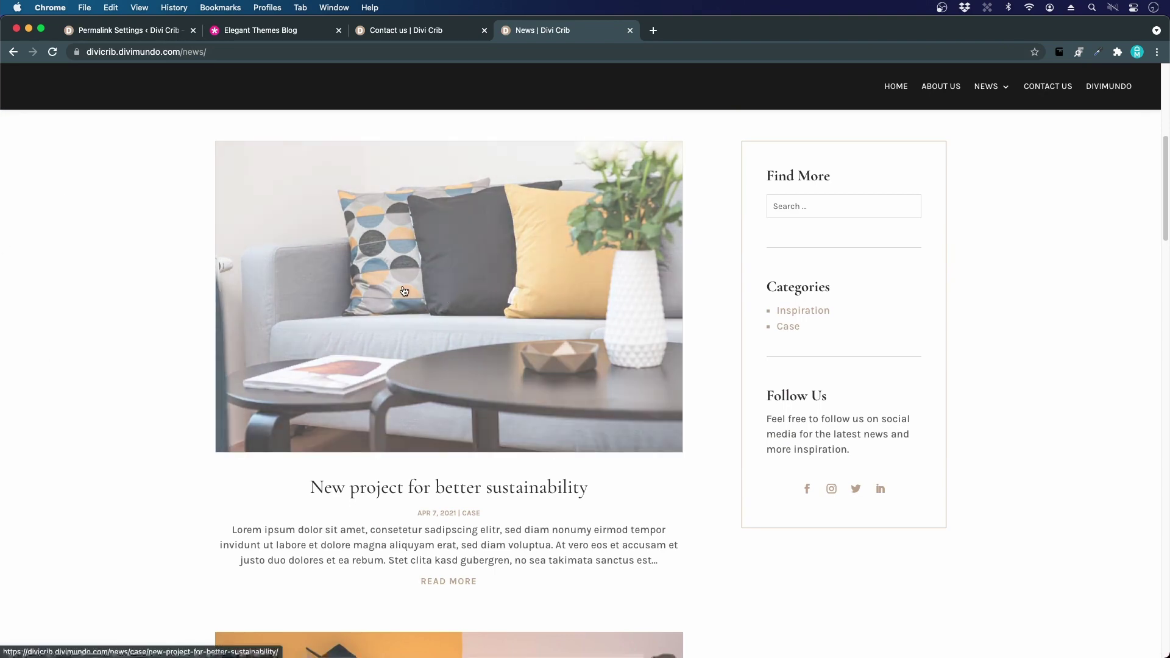
left_click(405, 289)
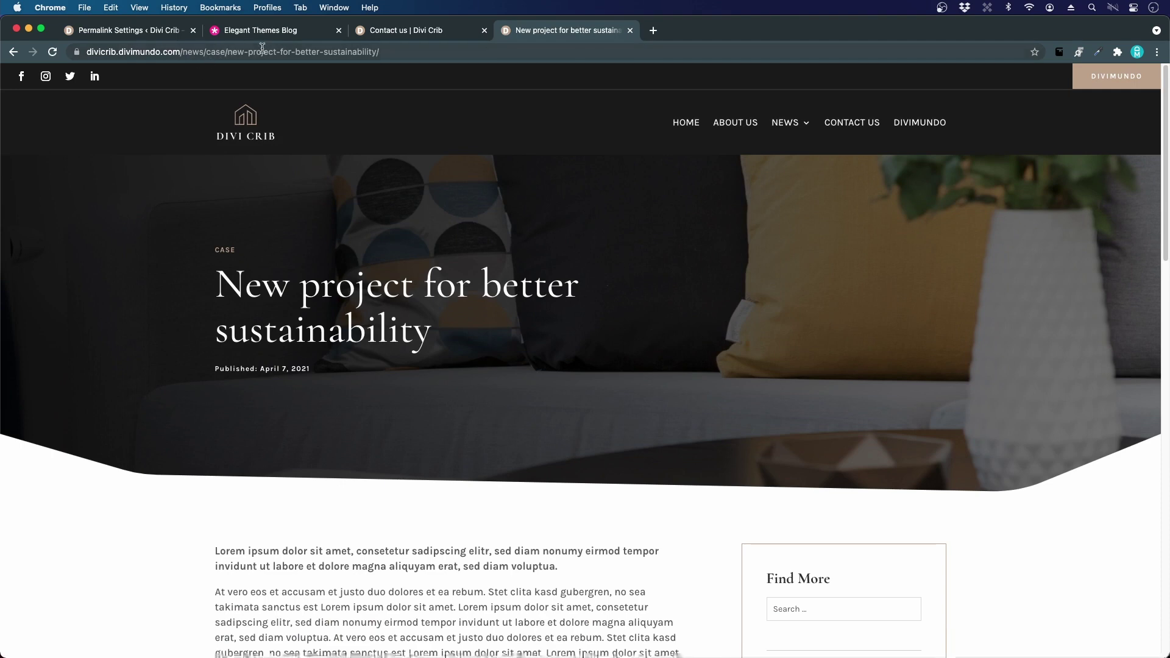
Step: Inspect the demo post's full web address, highlighting its post slug
left_click(188, 51)
left_click(189, 52)
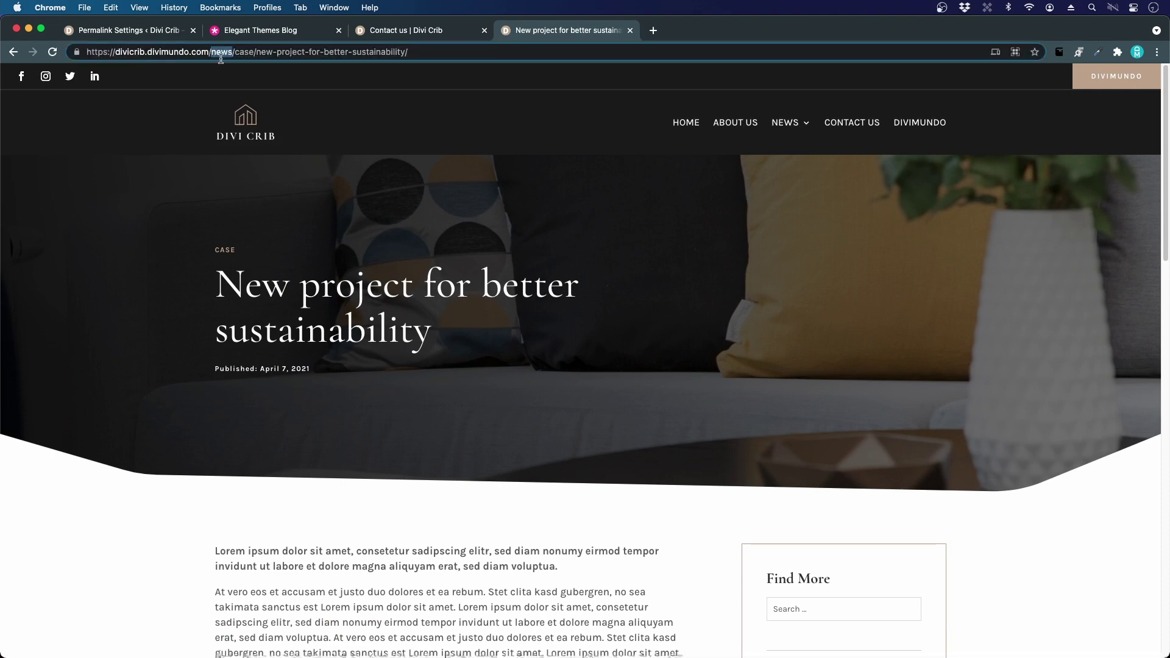
double_click(245, 51)
left_click(258, 52)
left_click_drag(258, 53, 406, 57)
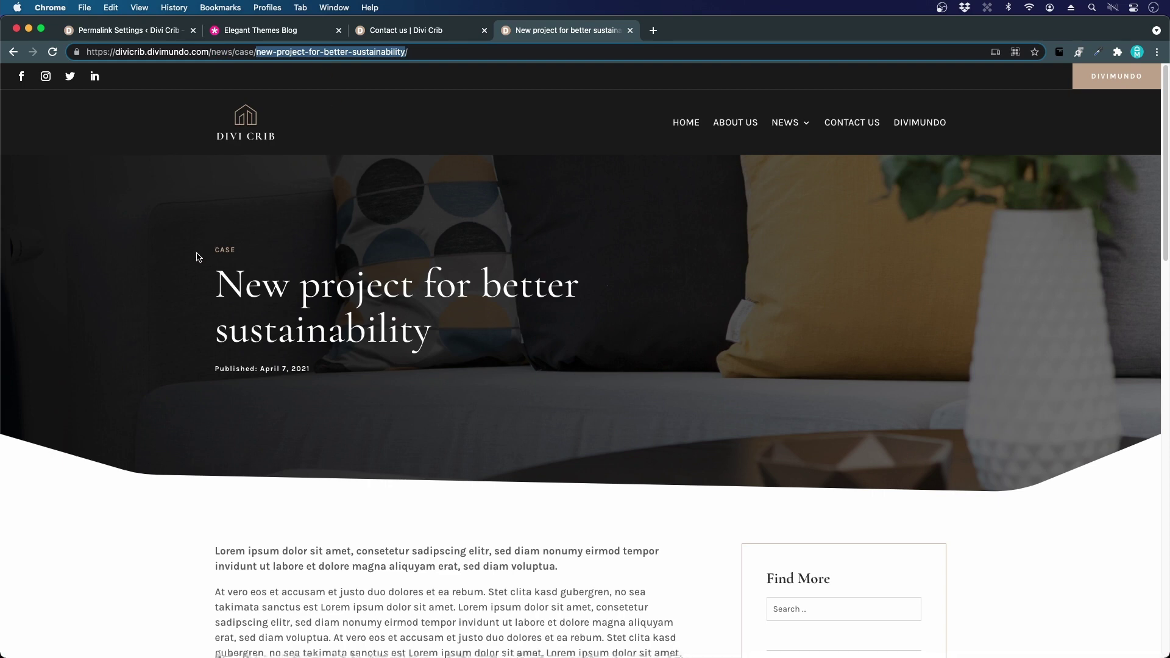
Step: Compare with the same post on divicrib.com at /new-project-for-better-sustainability/, then show the Elegant Themes Blog
left_click(181, 32)
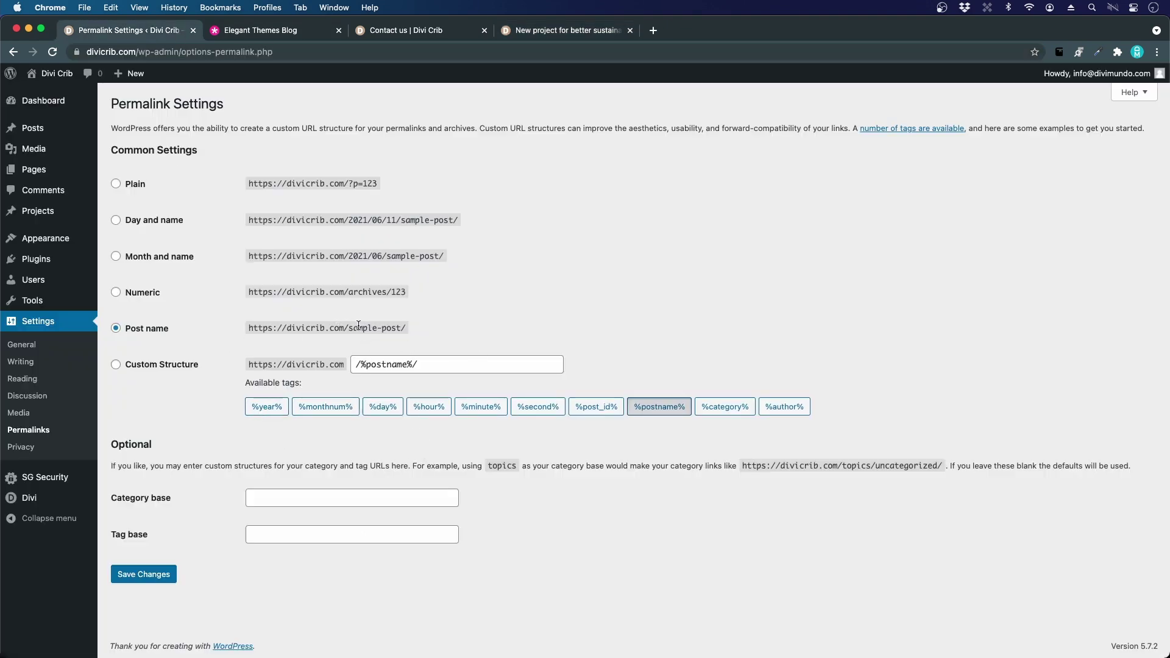
left_click(430, 29)
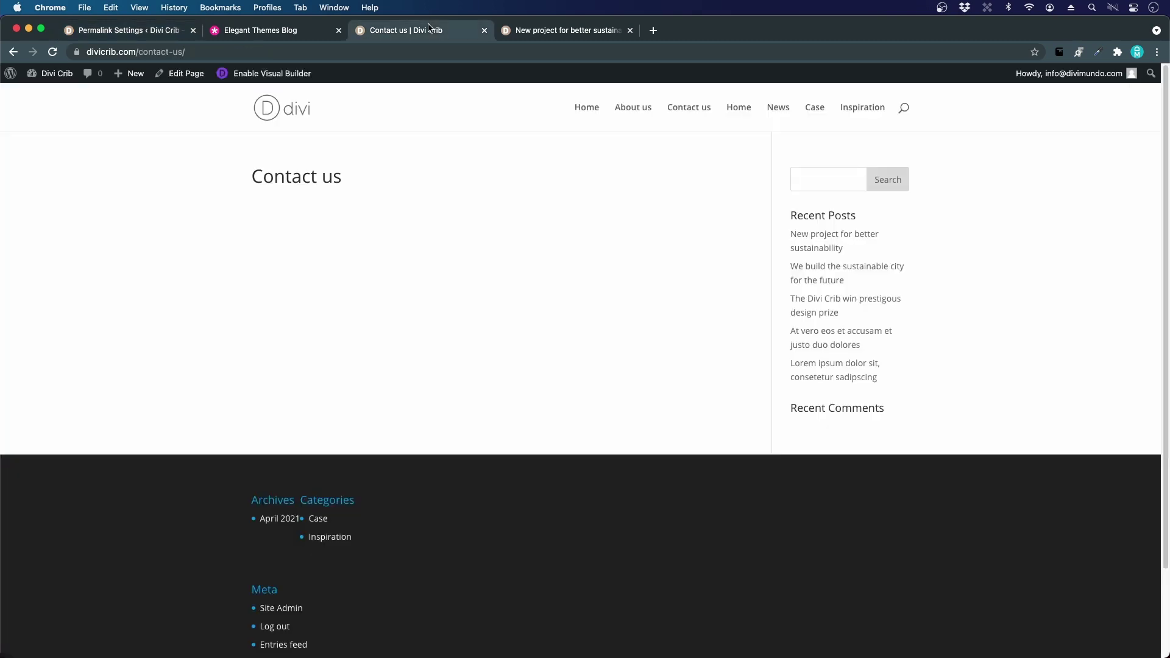
left_click(826, 248)
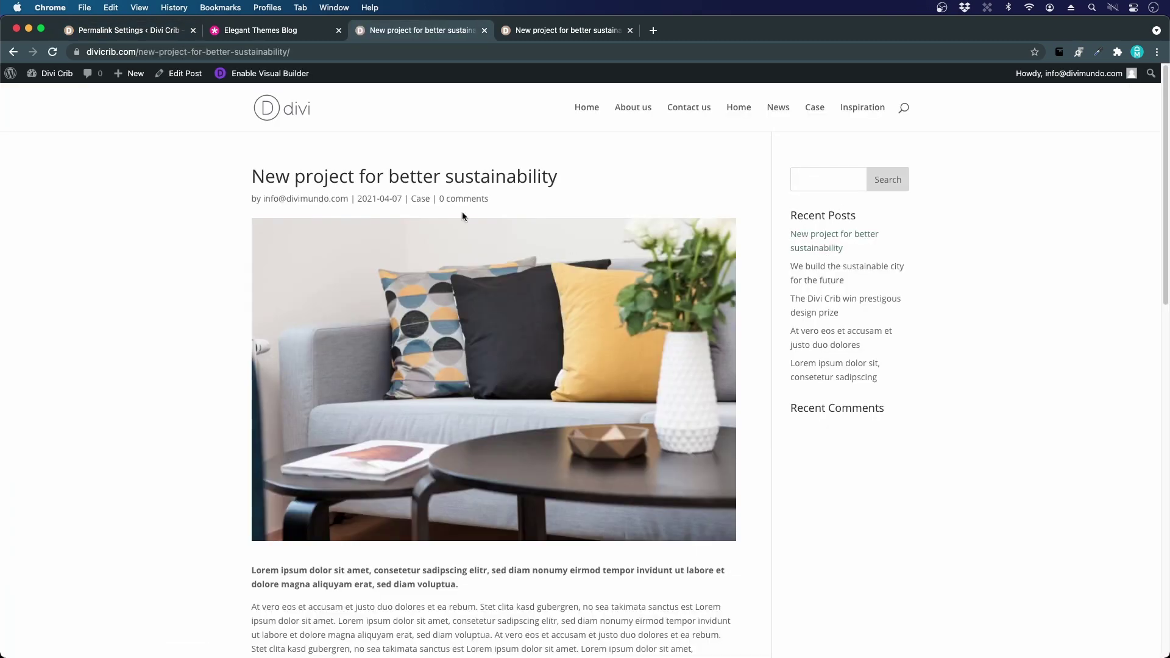
left_click(110, 53)
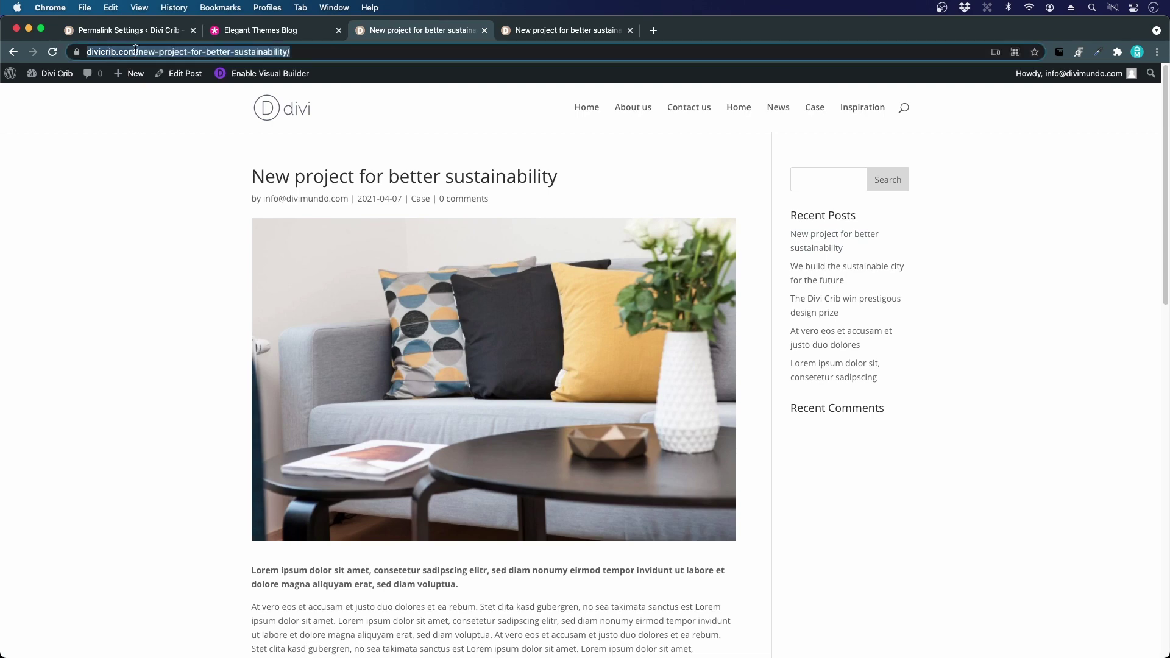
left_click(137, 53)
left_click_drag(166, 52, 361, 53)
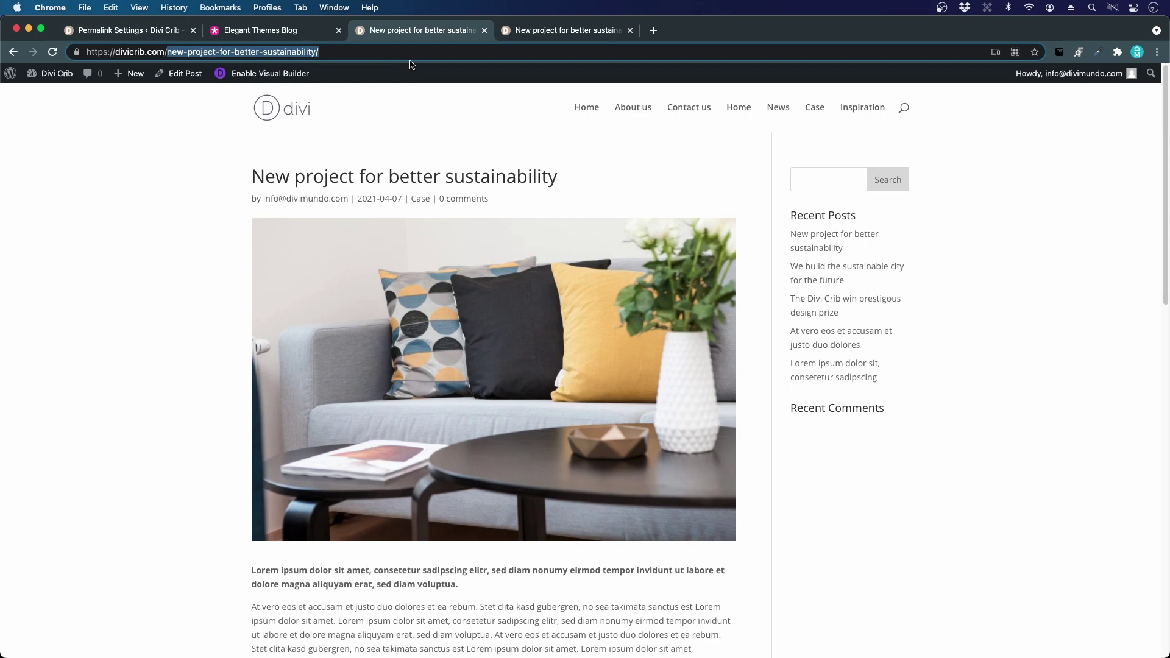
left_click(195, 378)
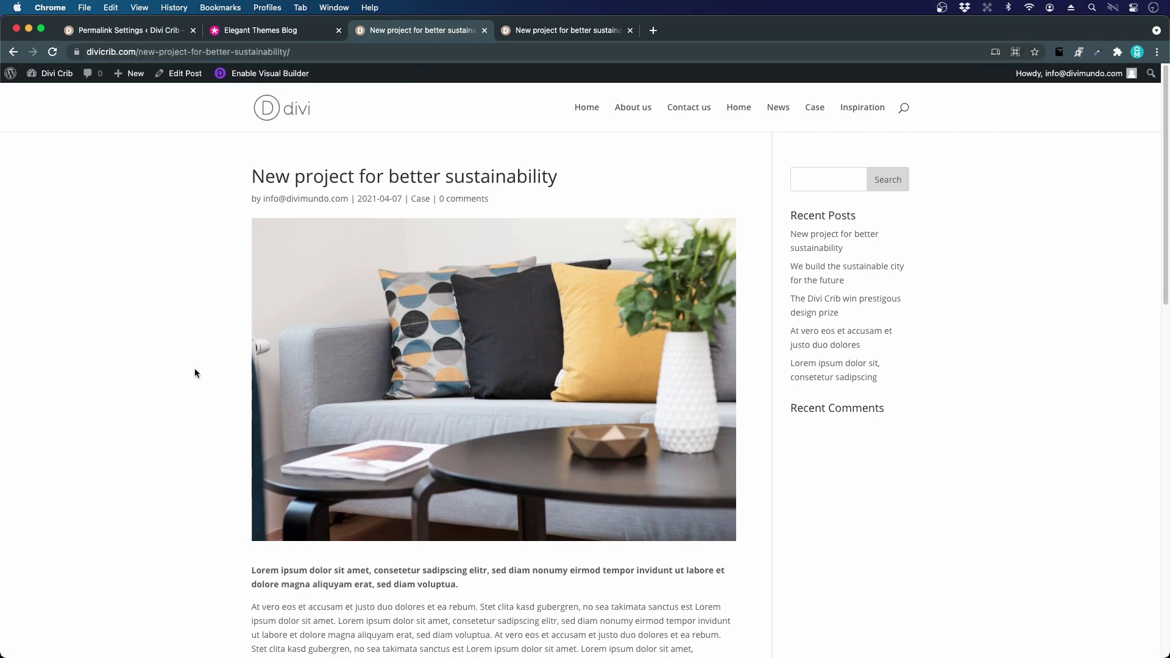
left_click(241, 32)
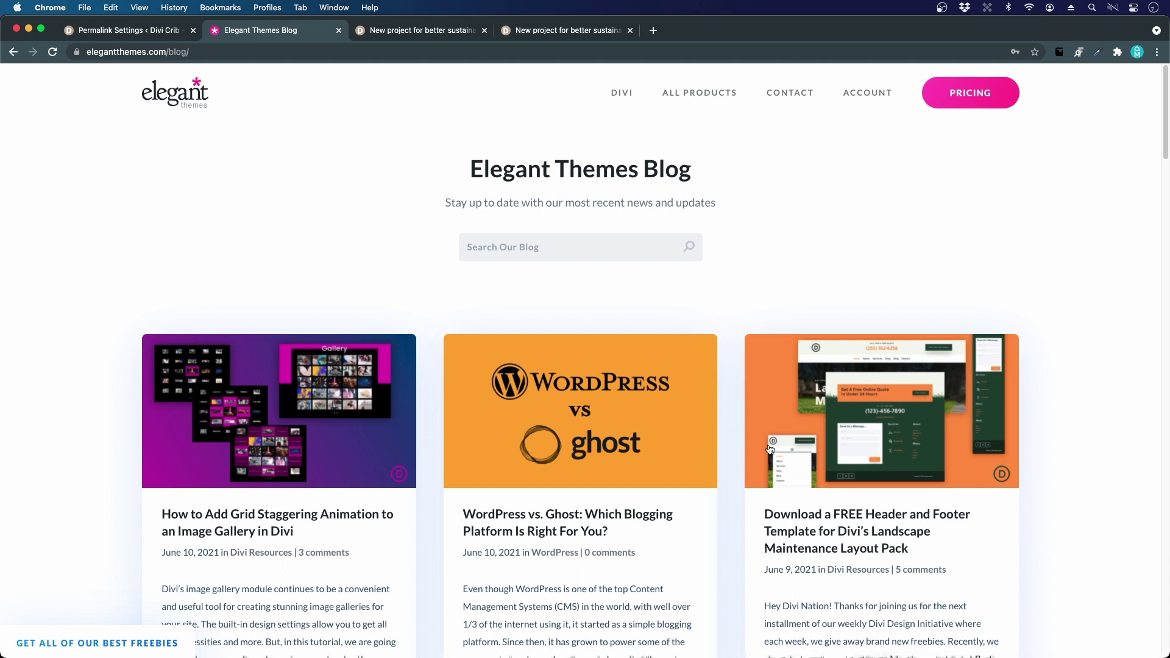
Step: Open the free header and footer template article, examine its /blog/divi-resources/ address, and return to Permalink Settings
left_click(841, 389)
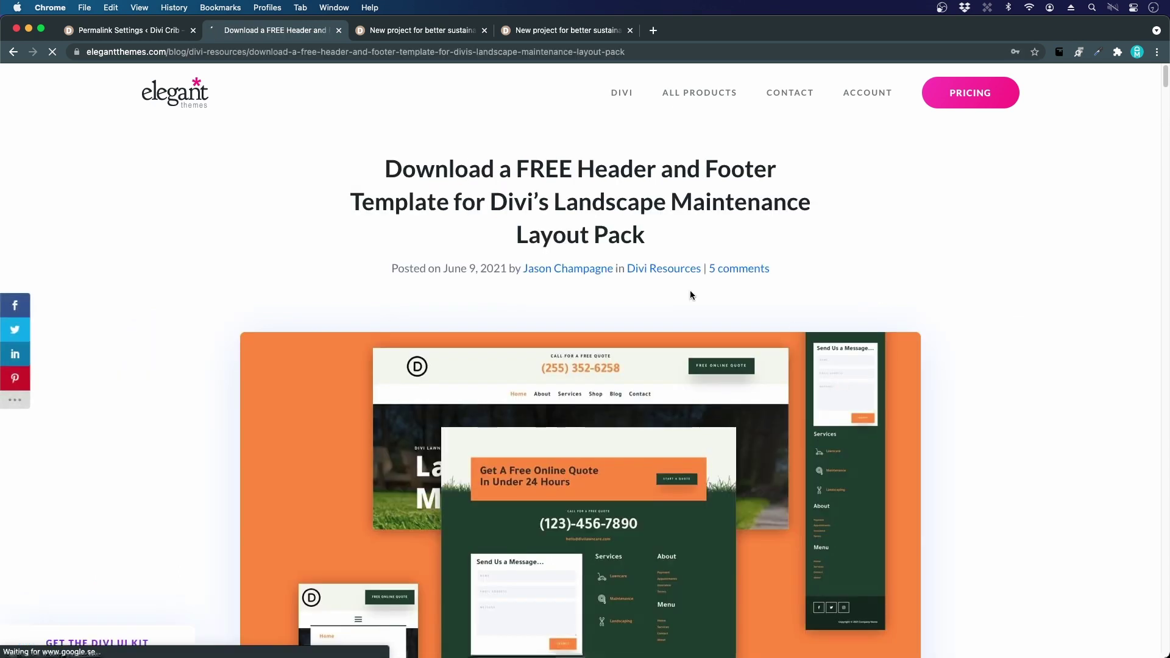
left_click(114, 52)
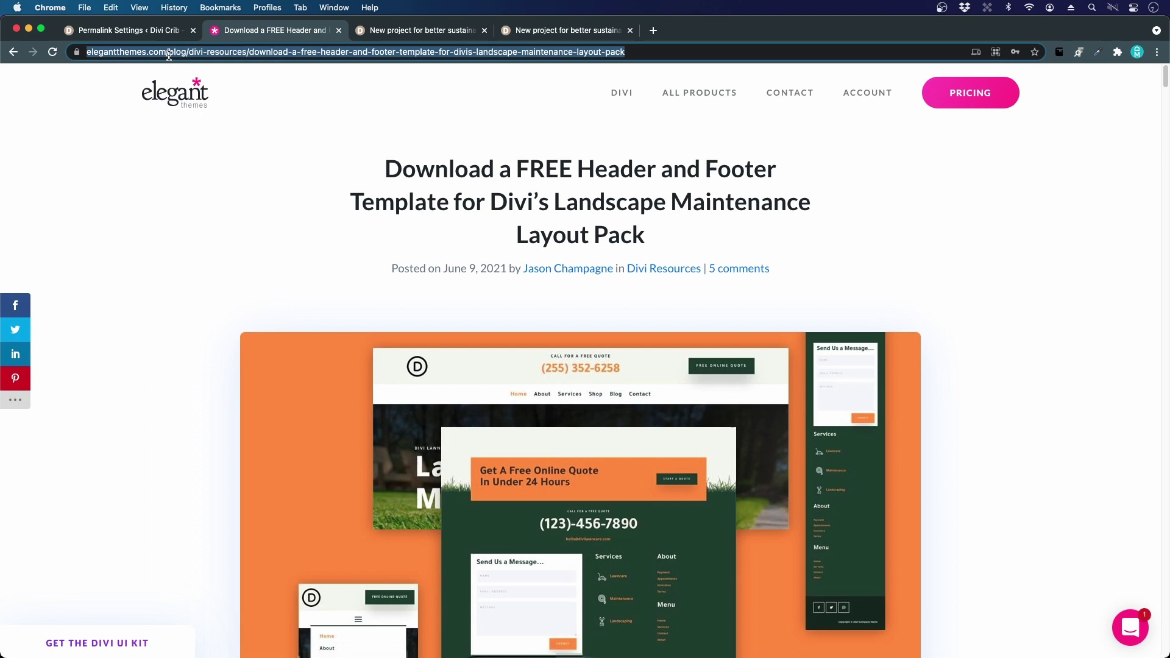
double_click(186, 52)
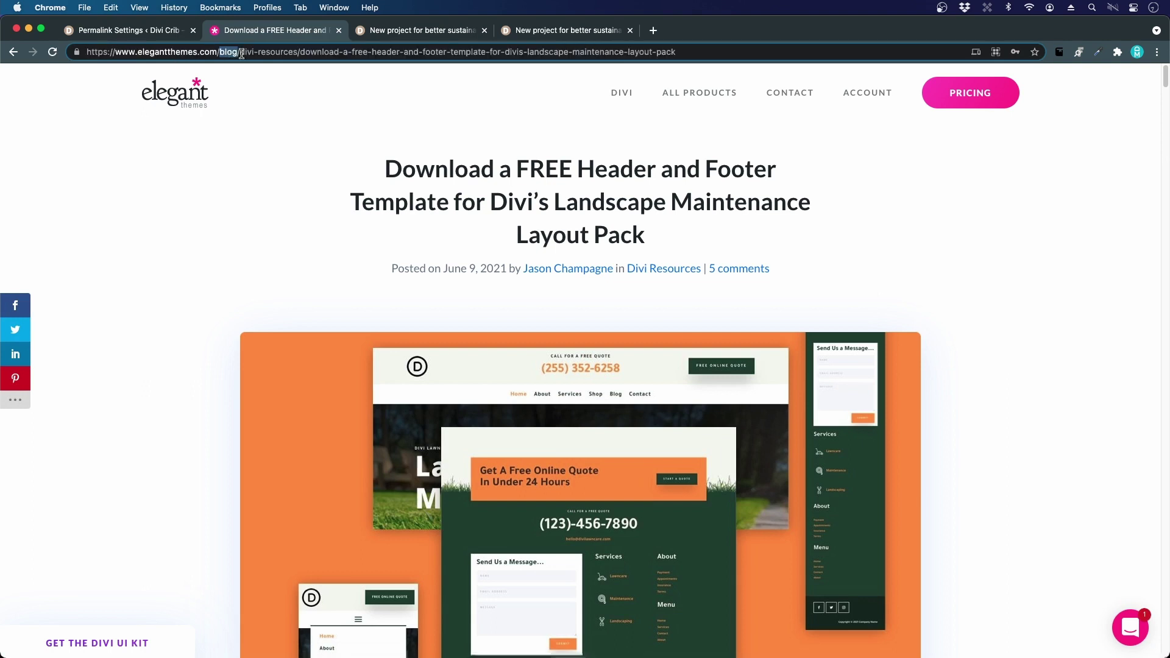
left_click_drag(242, 54, 289, 53)
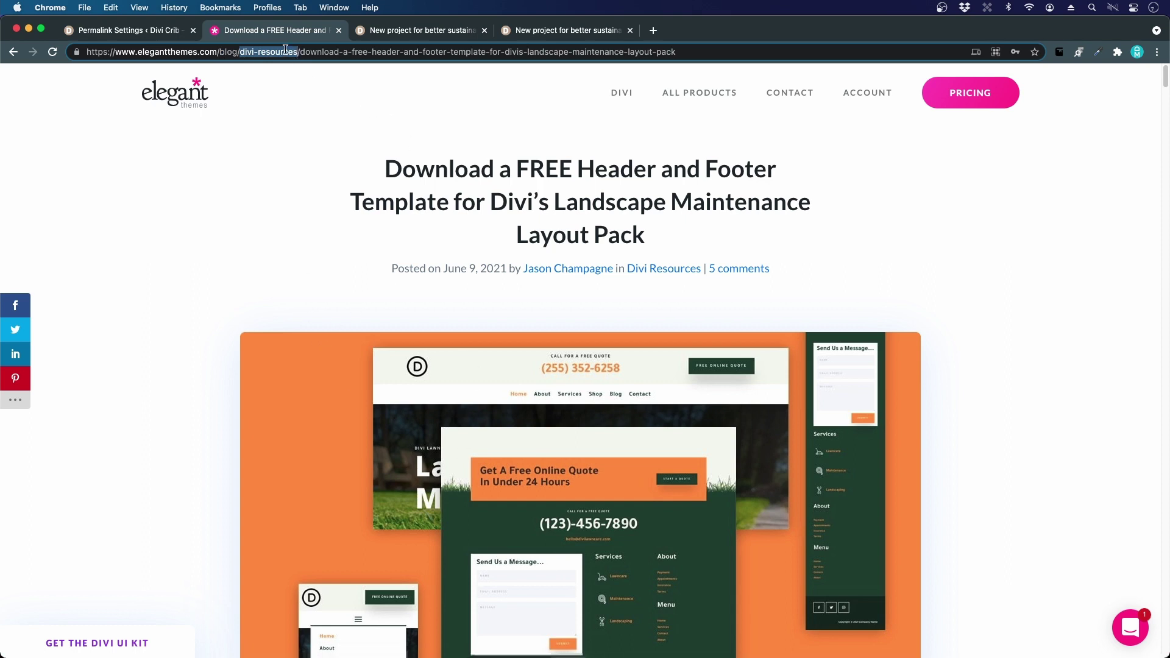
left_click_drag(305, 53, 838, 50)
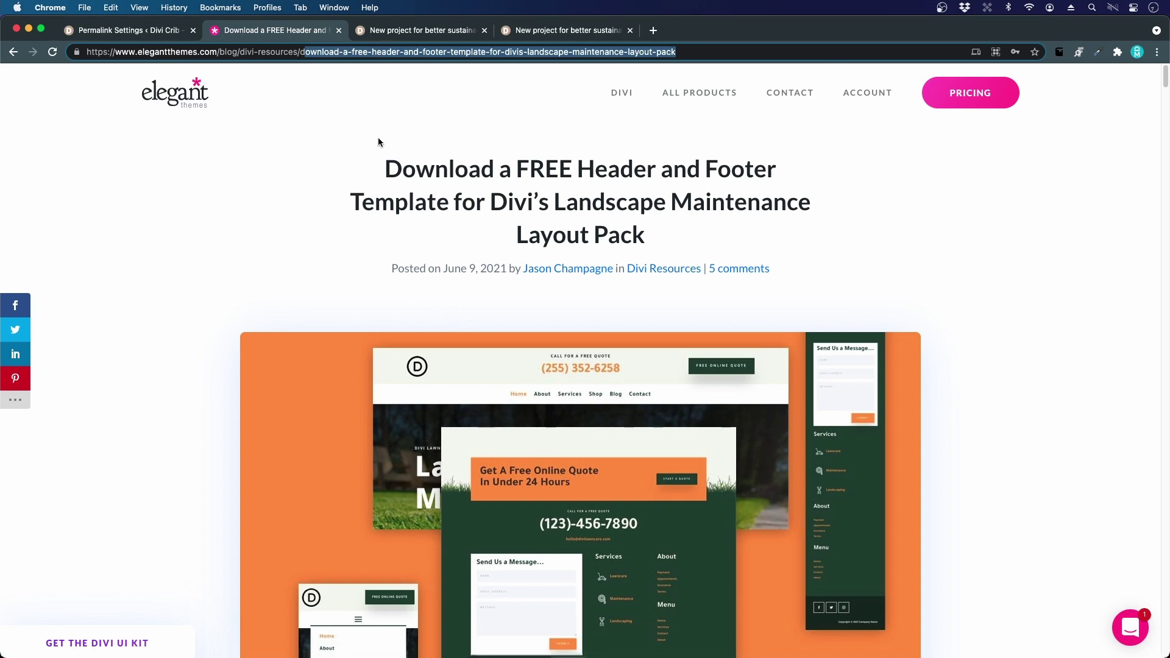
left_click(90, 31)
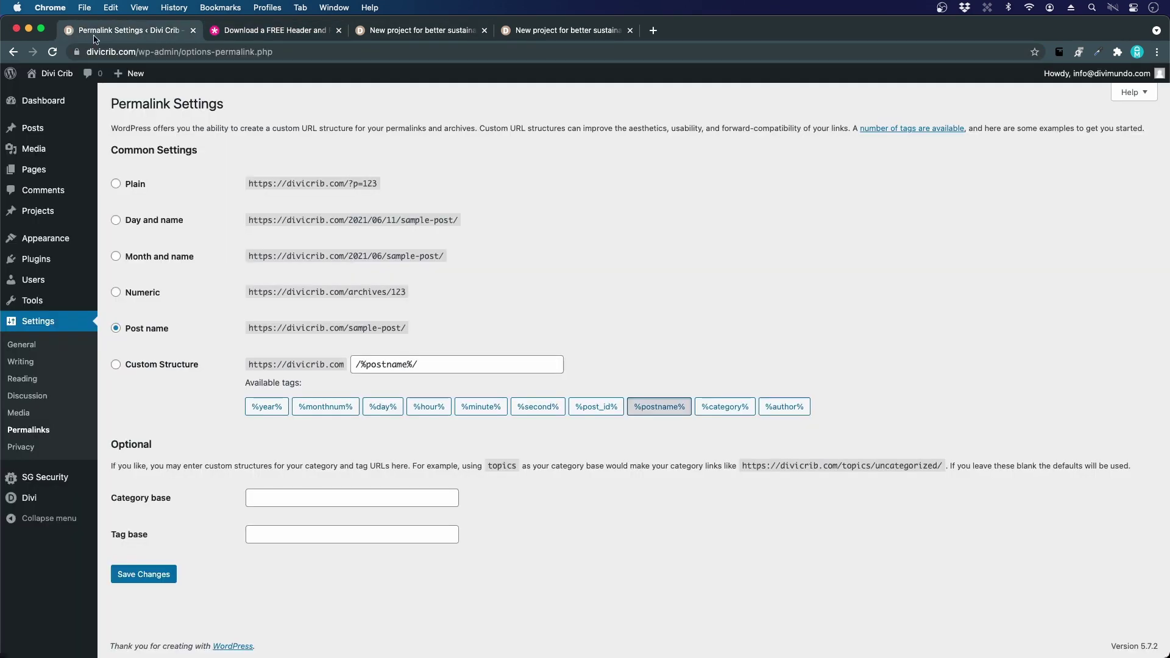
Step: Replace /%postname%/ with the custom structure /news/%category%/%postname%/, save it, and go to the sustainability post
left_click(149, 369)
left_click_drag(355, 364, 477, 366)
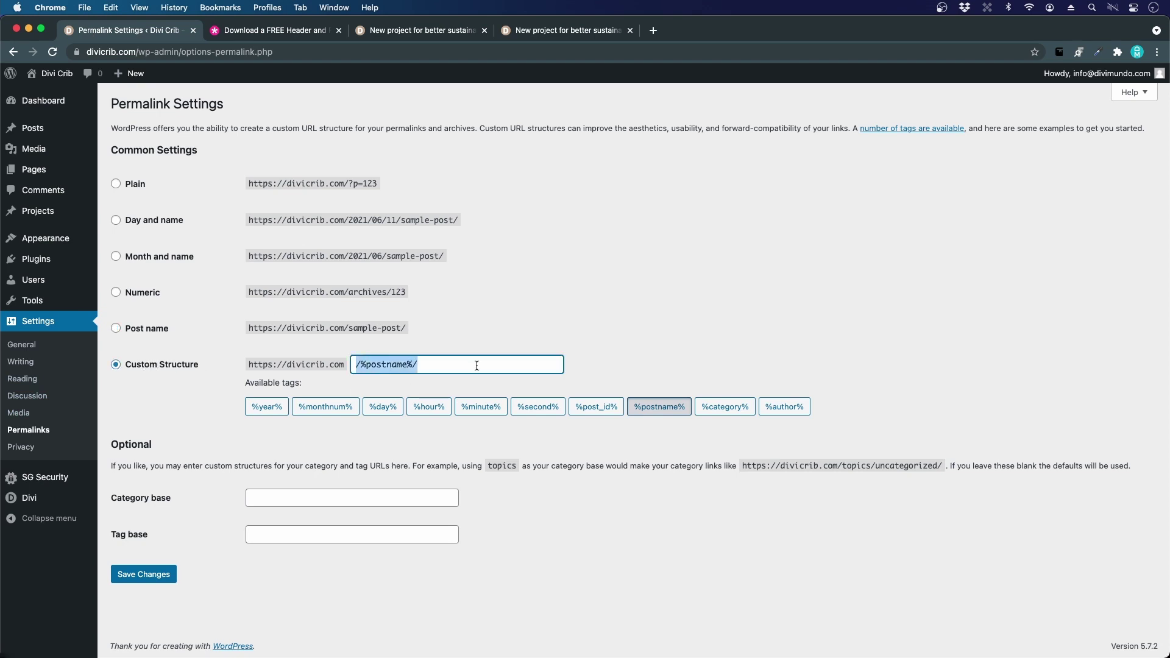
key("BackSpace")
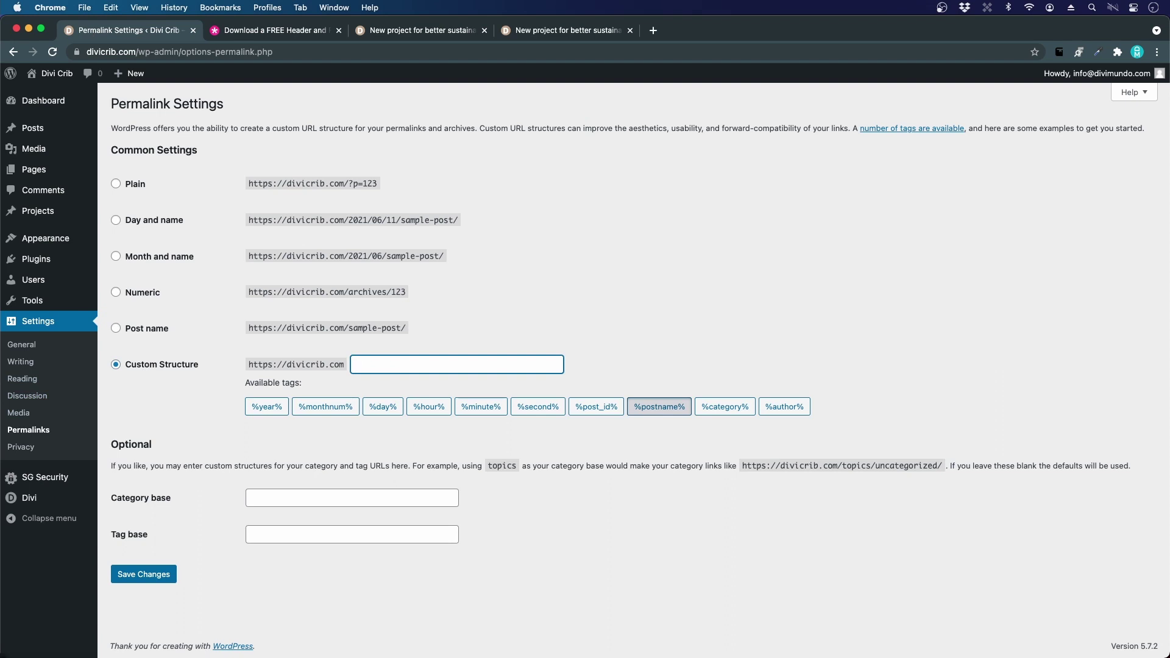
type("/news/")
left_click(723, 407)
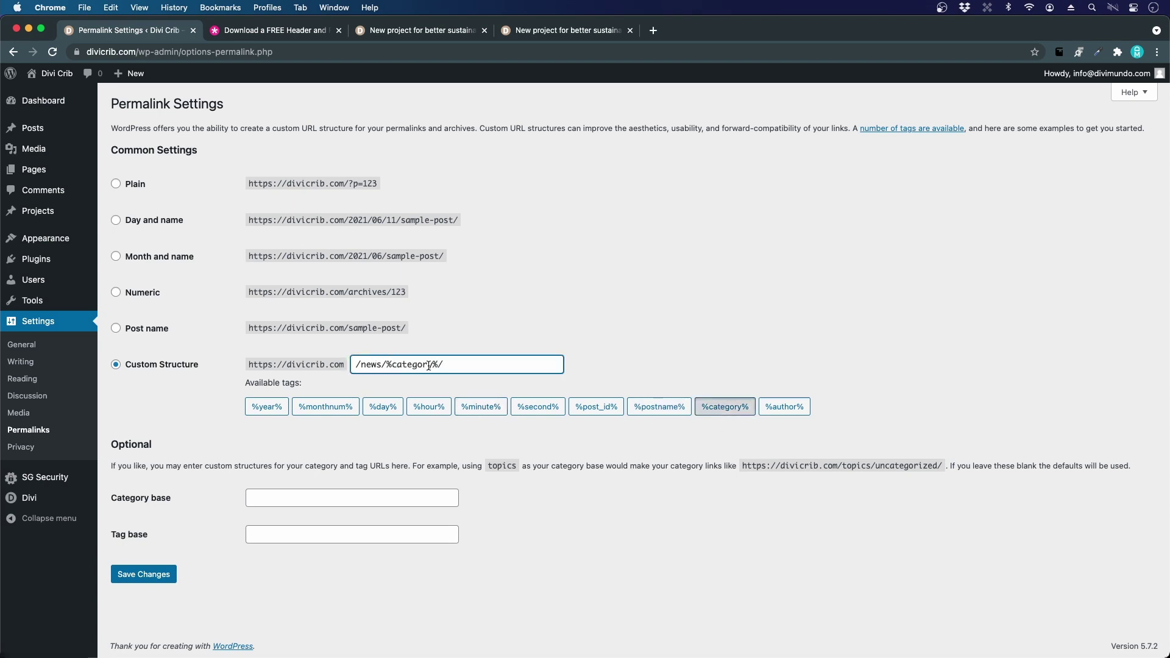
left_click(658, 405)
left_click(442, 365)
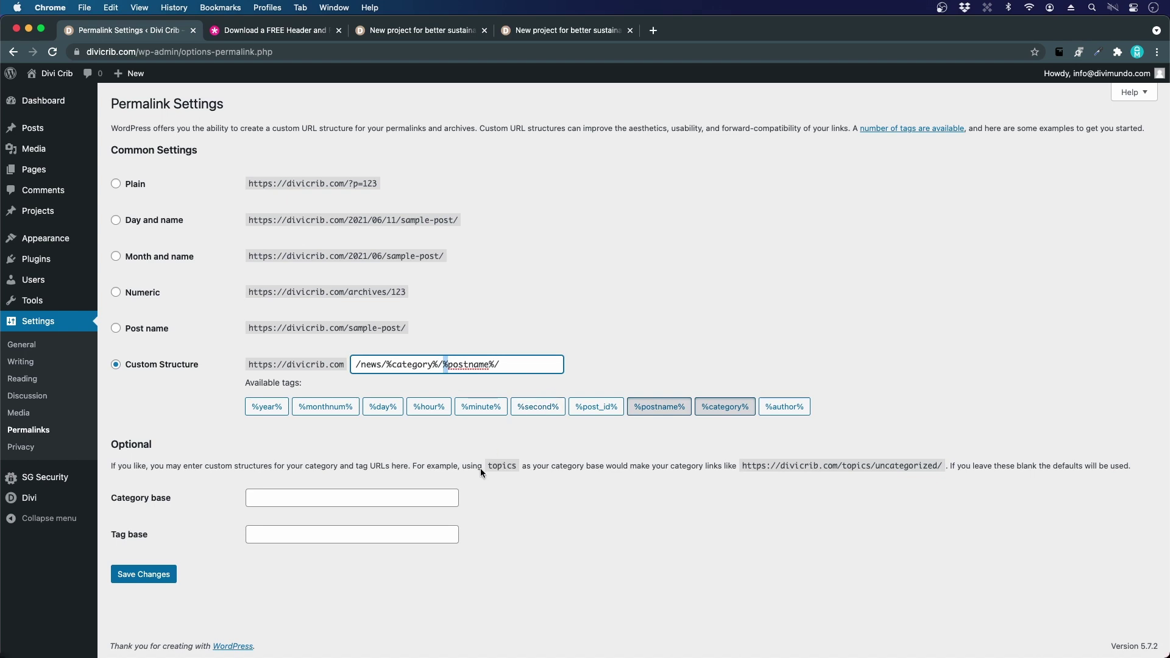
left_click(427, 451)
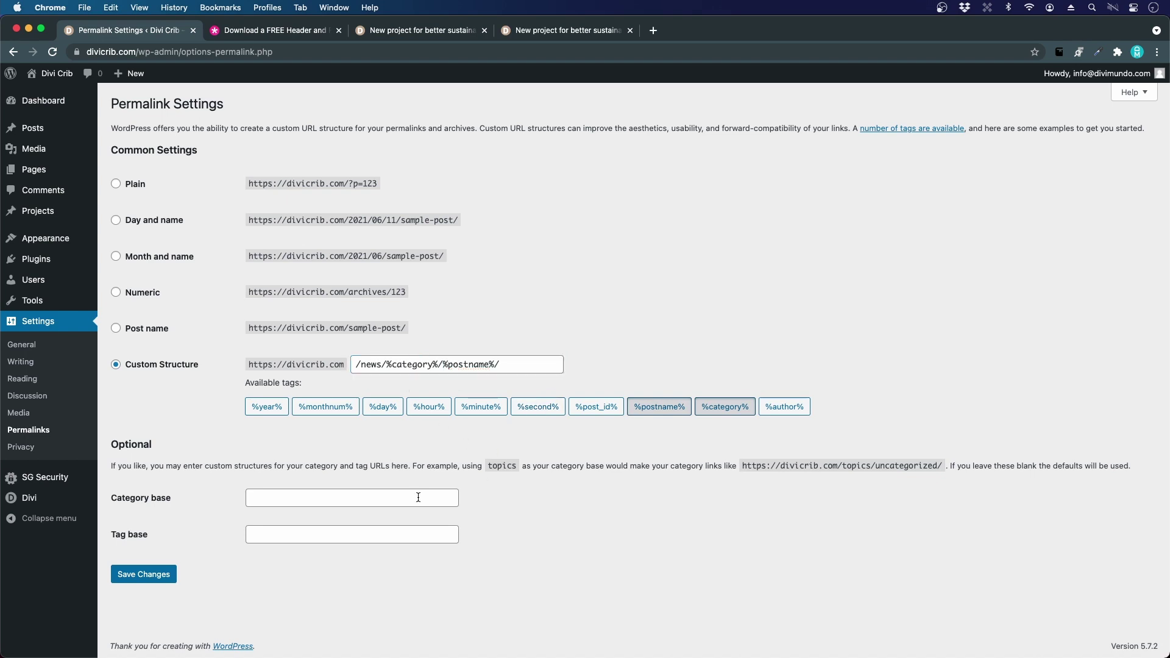
left_click(159, 576)
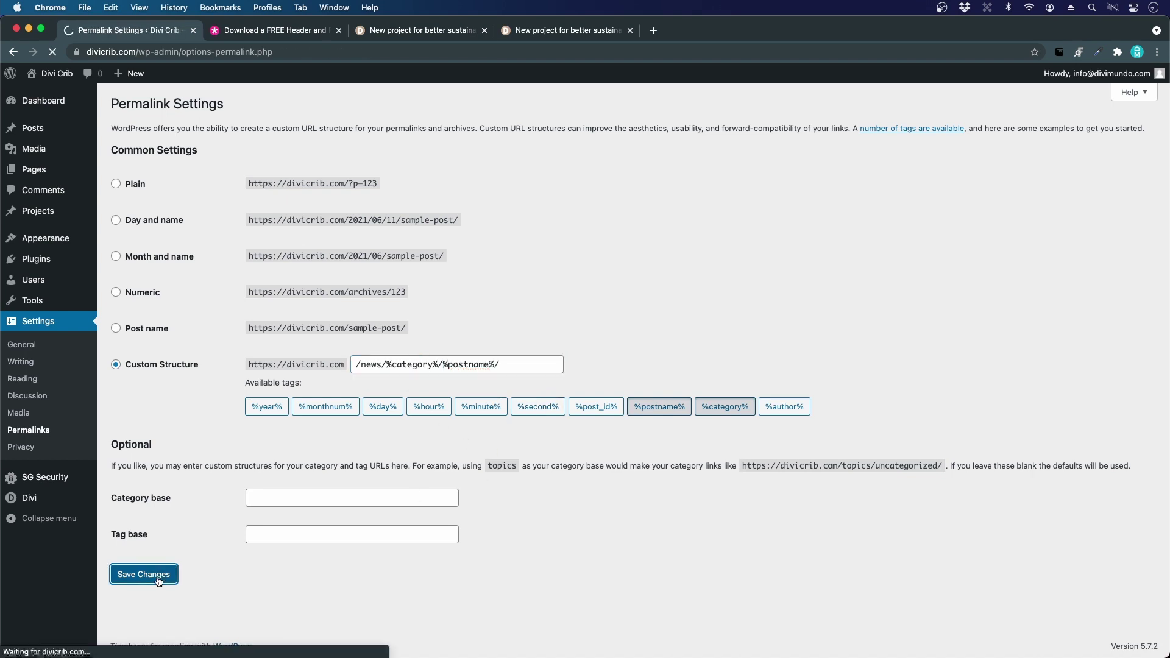
left_click(426, 34)
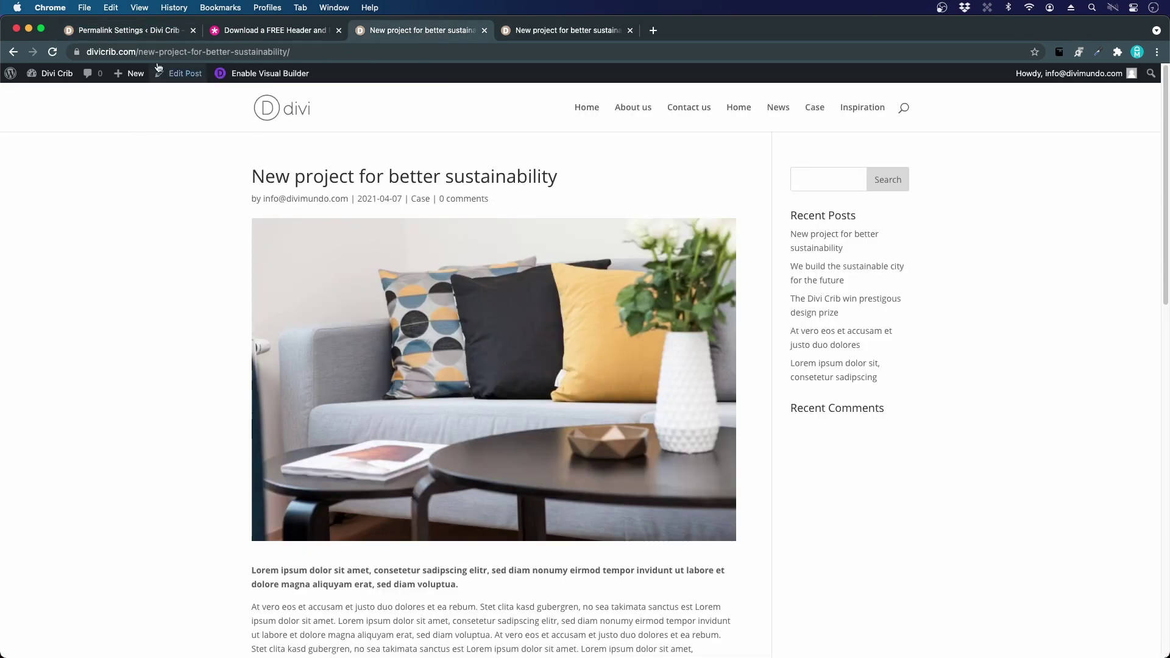
Step: Reopen the sustainability post from Recent Posts and check its new /news/case/ post-name address
left_click_drag(138, 51, 318, 53)
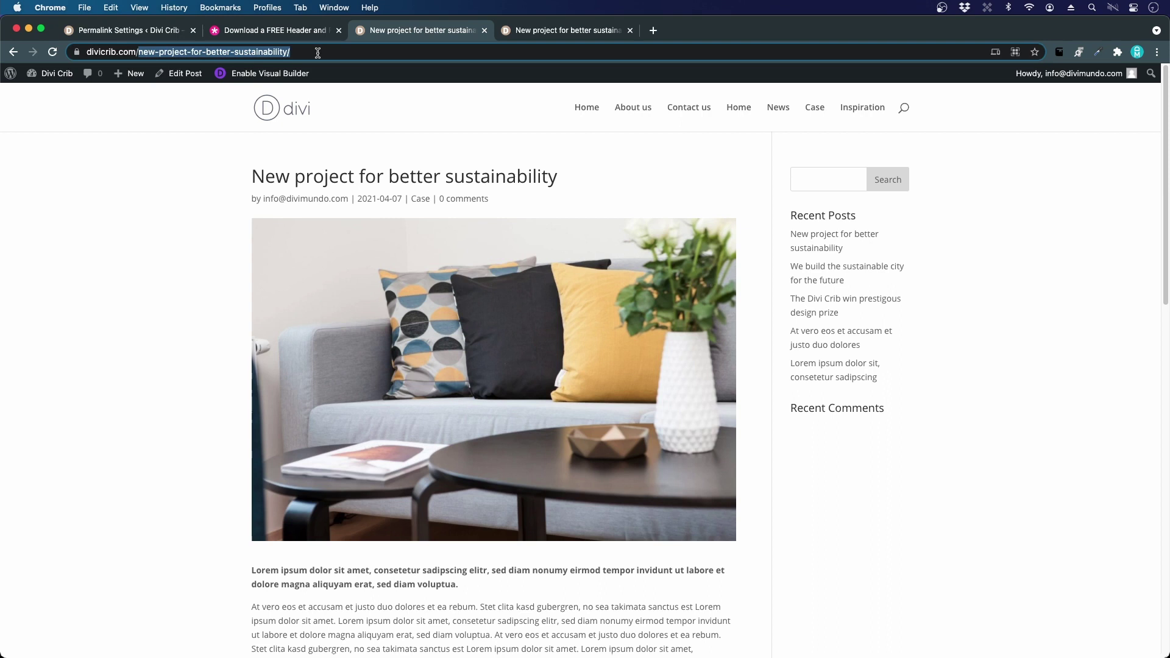
left_click(53, 52)
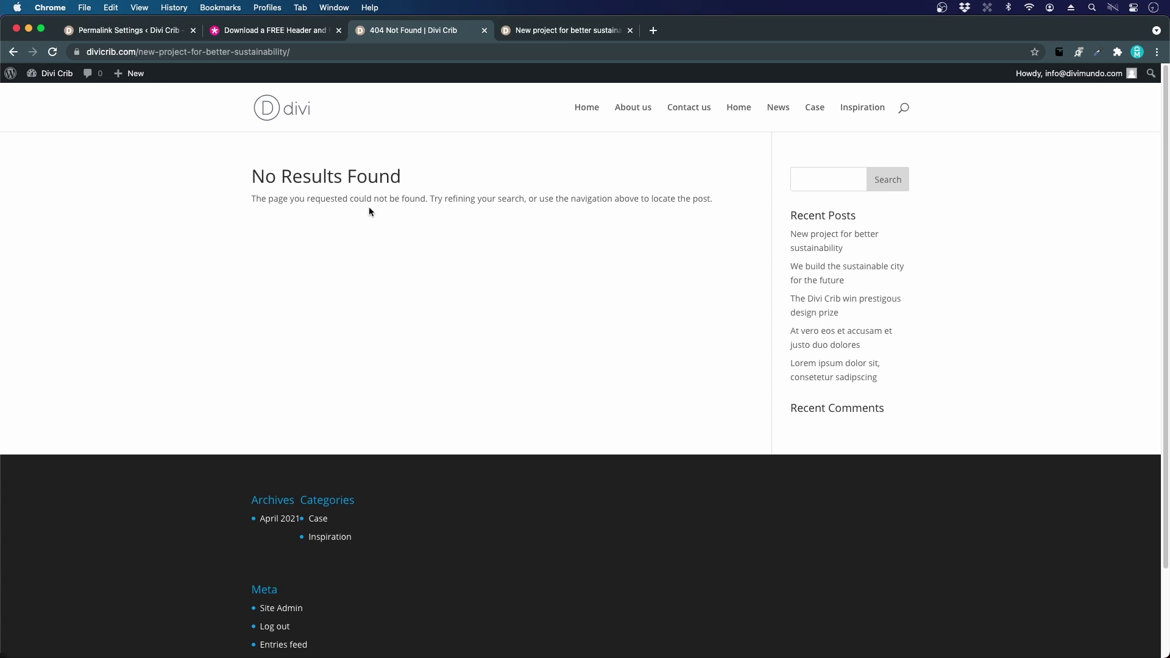
left_click(816, 238)
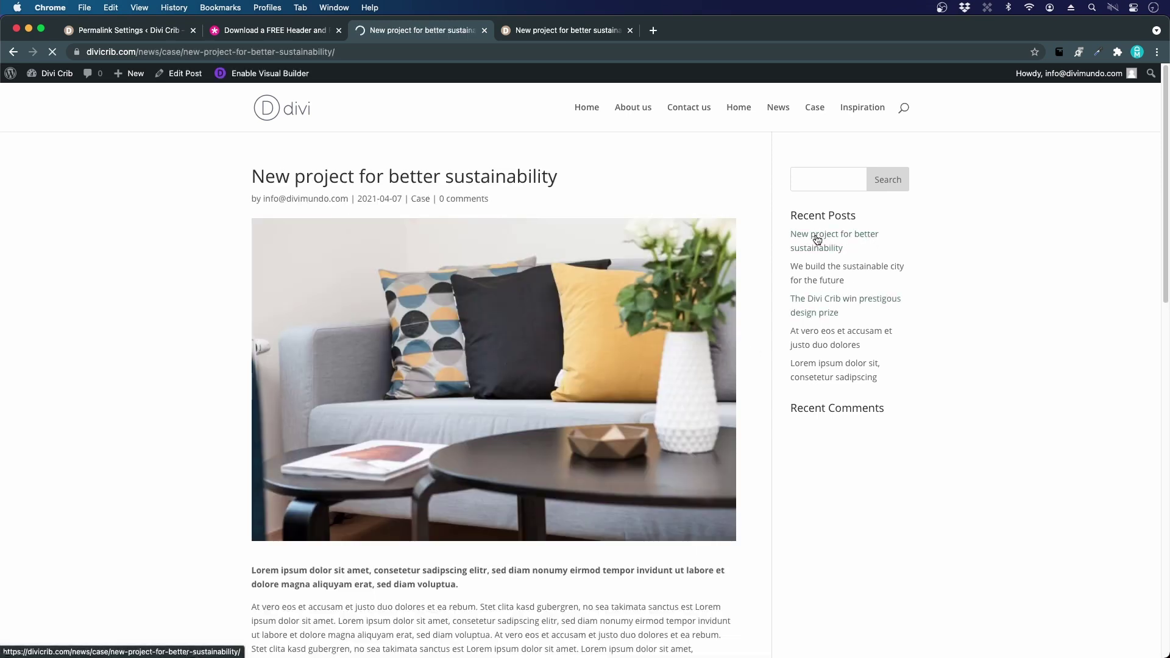
left_click(120, 52)
left_click(165, 52)
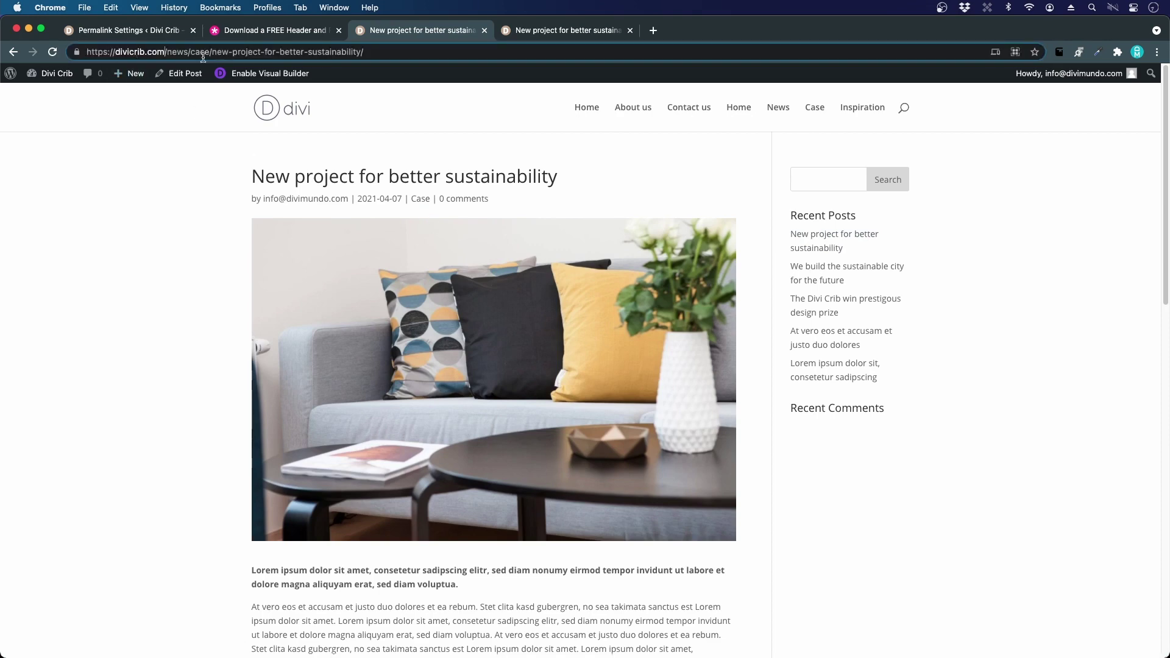
double_click(173, 51)
double_click(199, 51)
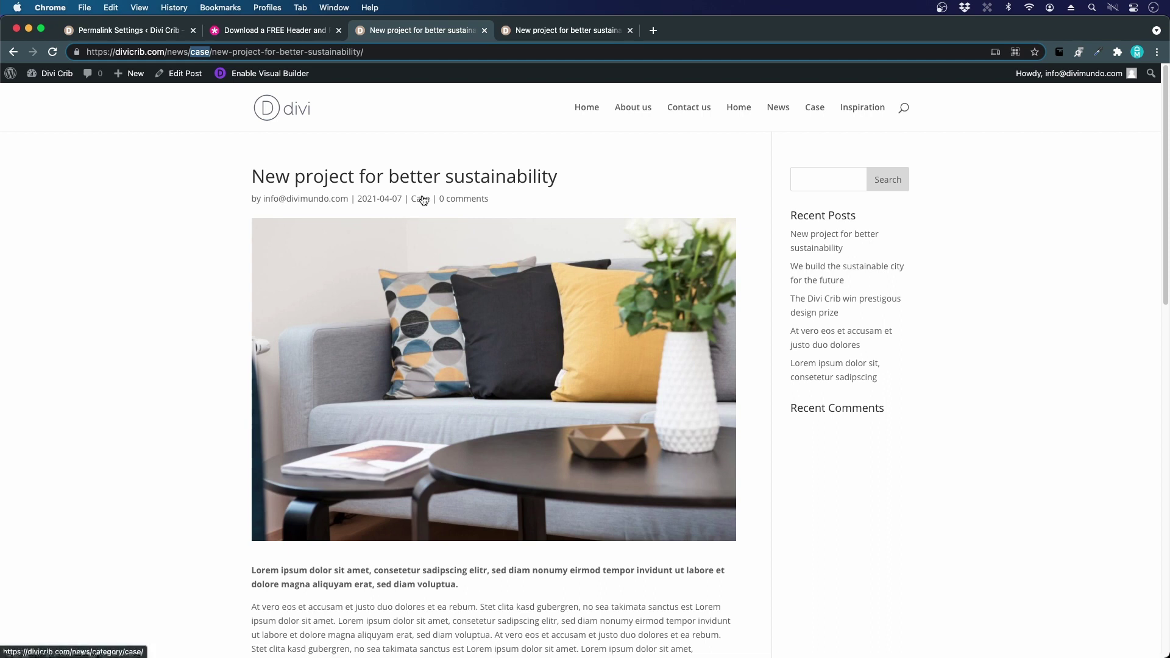
left_click_drag(212, 53, 422, 59)
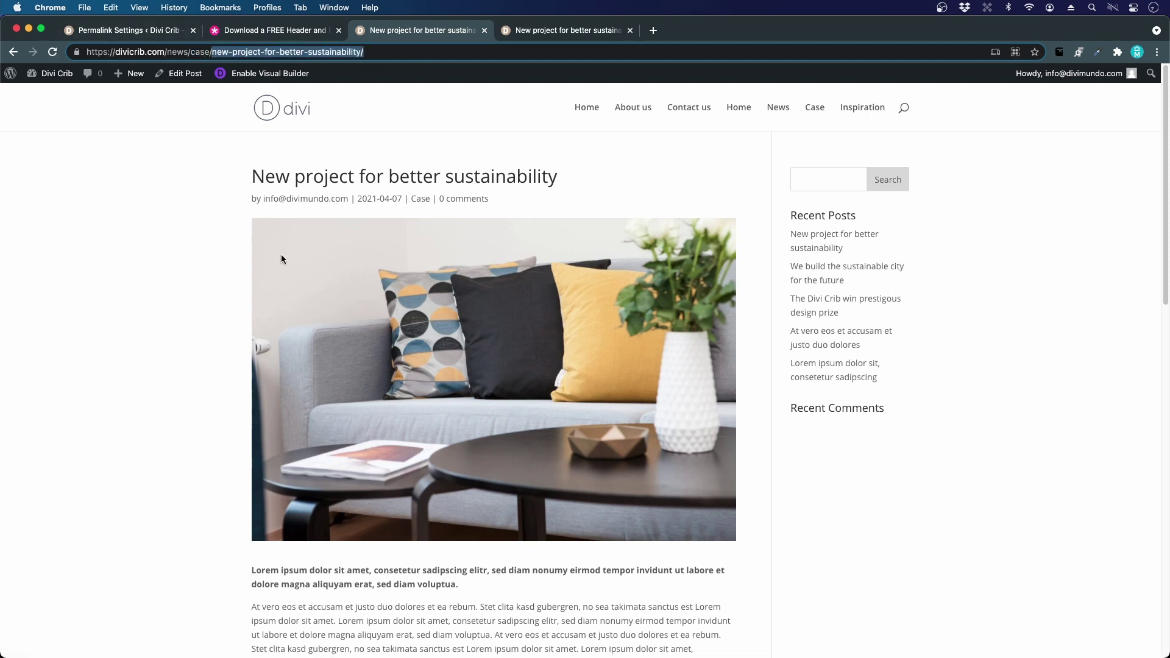
left_click(119, 334)
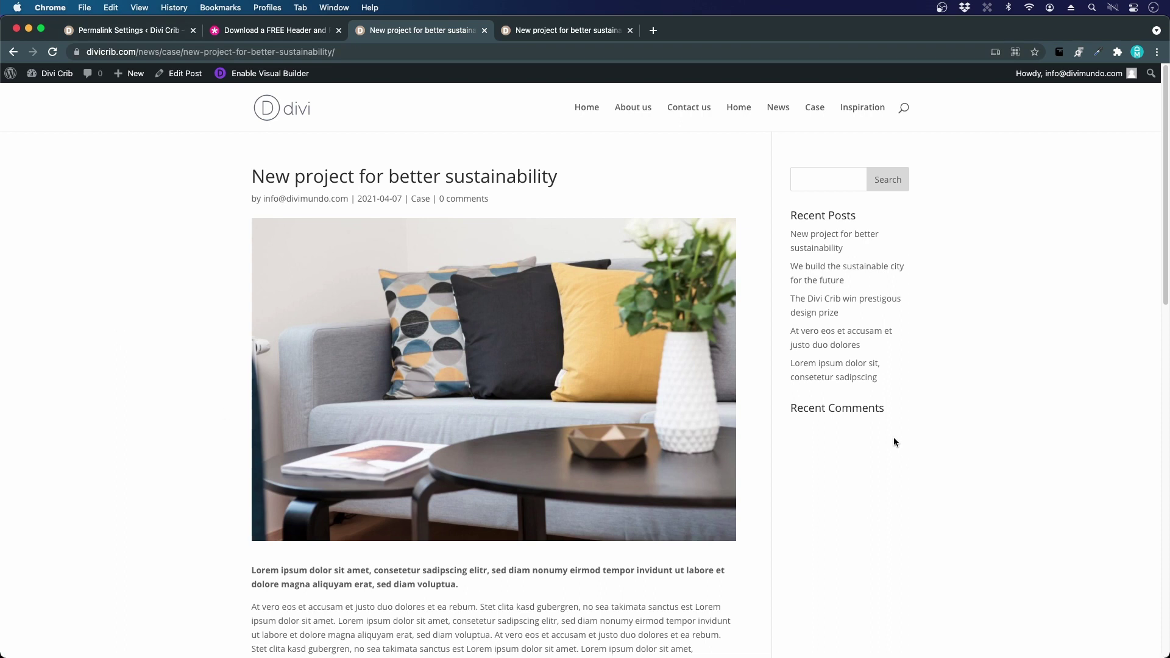
Step: Open the Lorem ipsum post, check its /news/inspiration/ address, then delete the path from the address bar
left_click(830, 376)
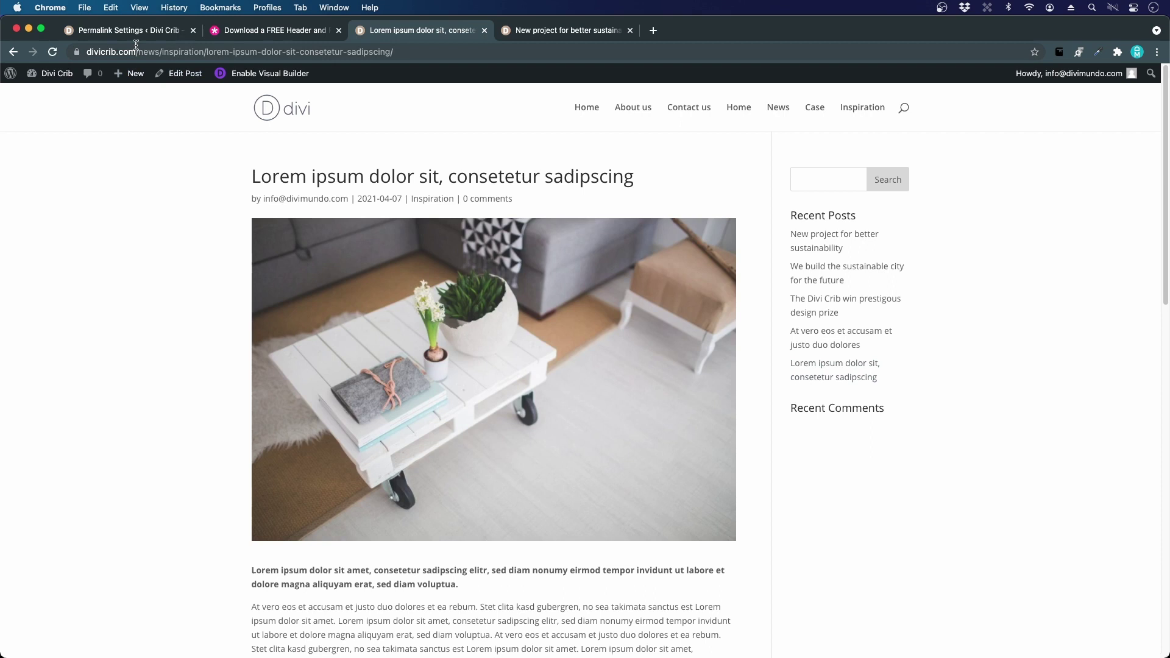
double_click(139, 46)
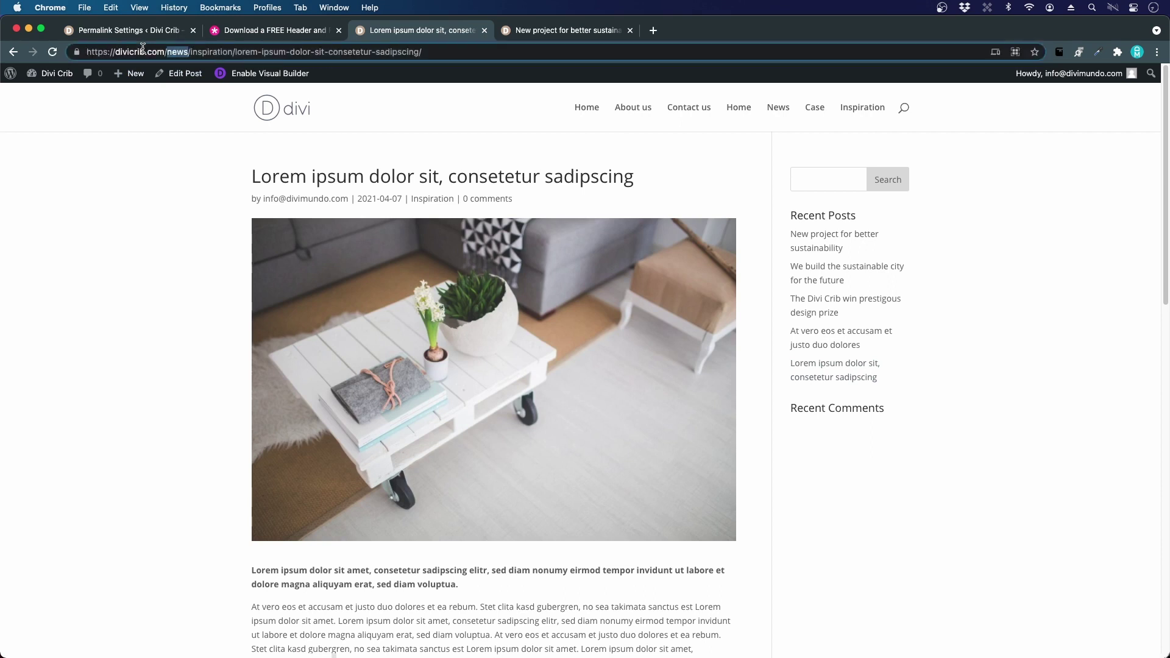
double_click(212, 51)
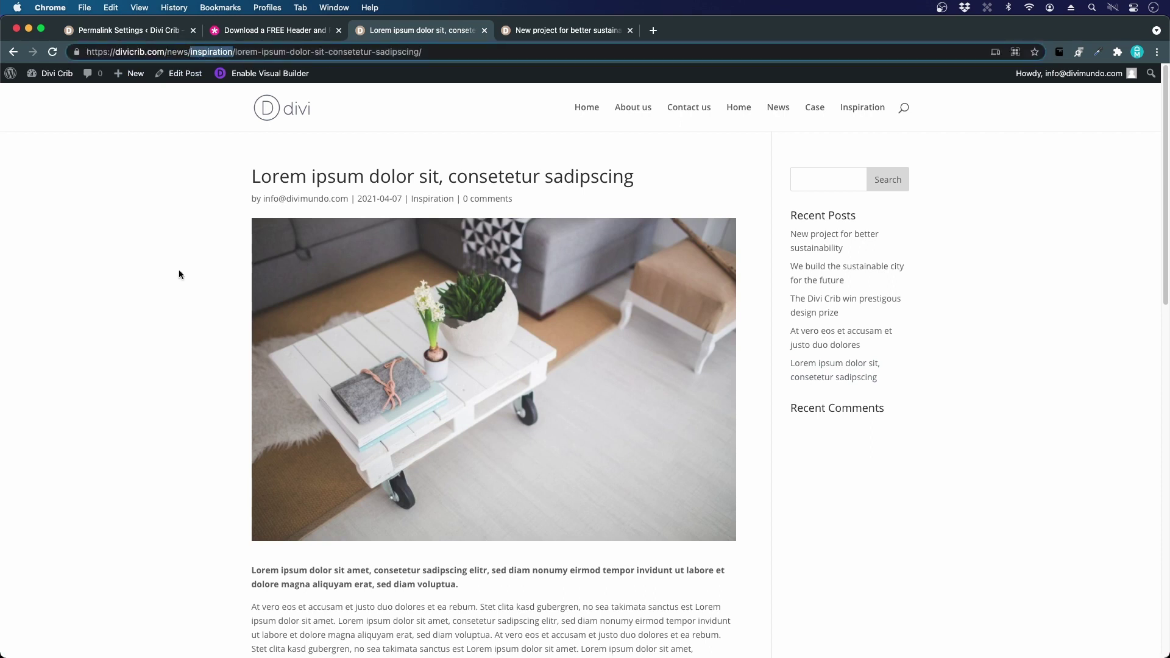
left_click(220, 52)
left_click_drag(167, 51, 493, 79)
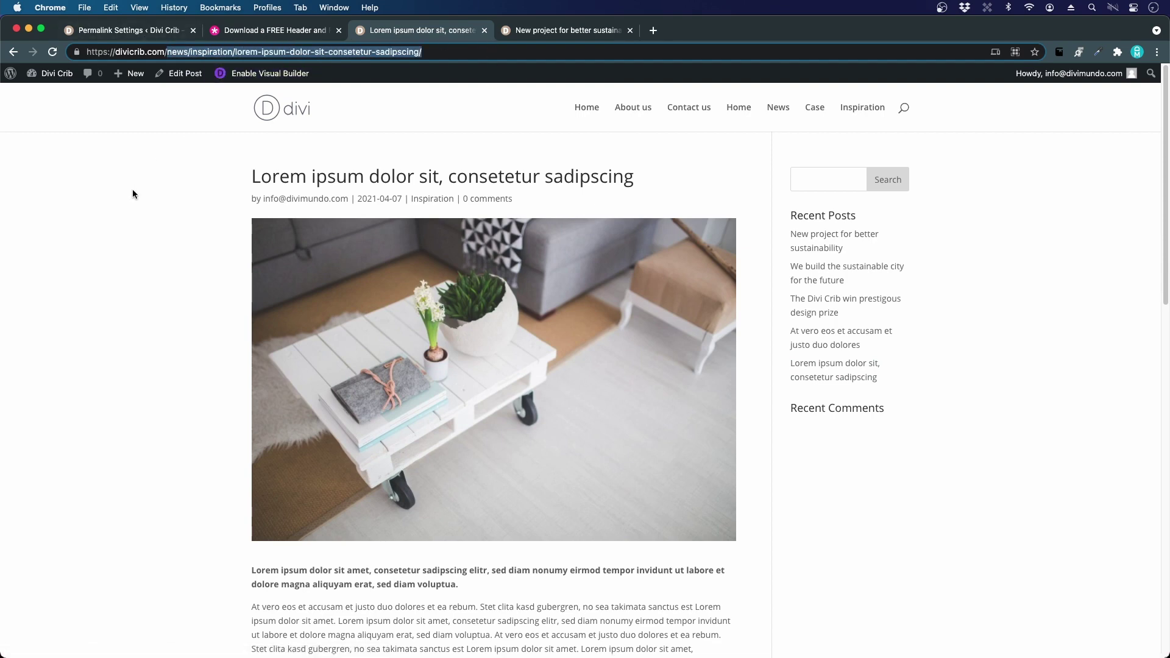
left_click_drag(168, 51, 332, 44)
key("BackSpace")
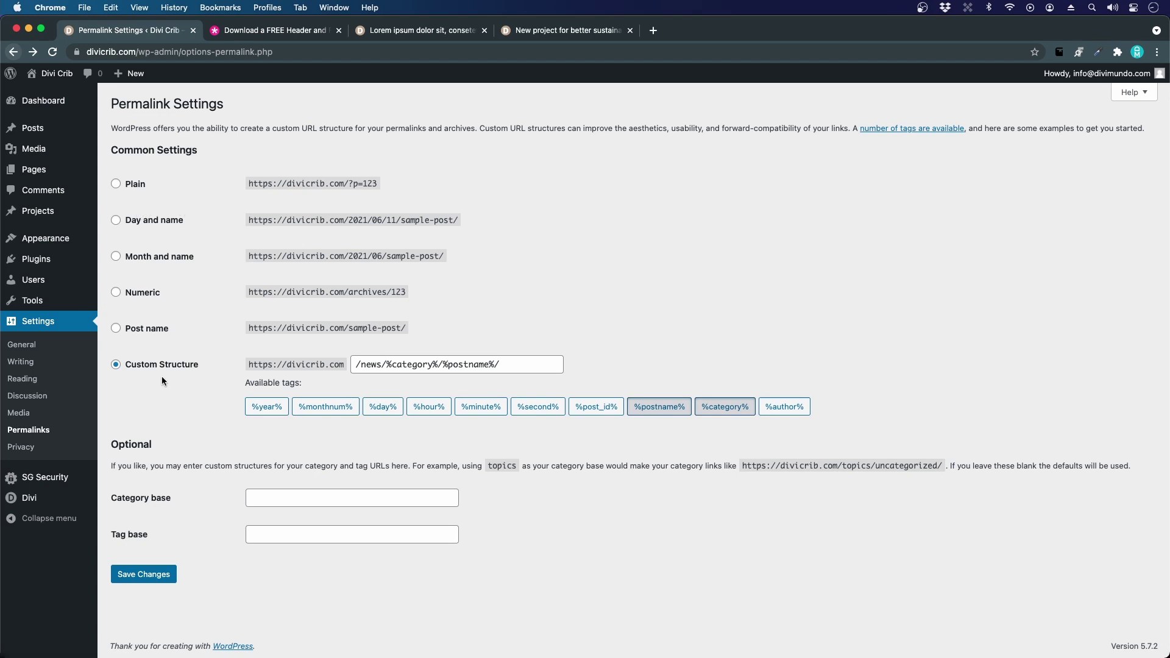
Step: Open Reading settings to check Home as static homepage and search engines discouraged
left_click(31, 380)
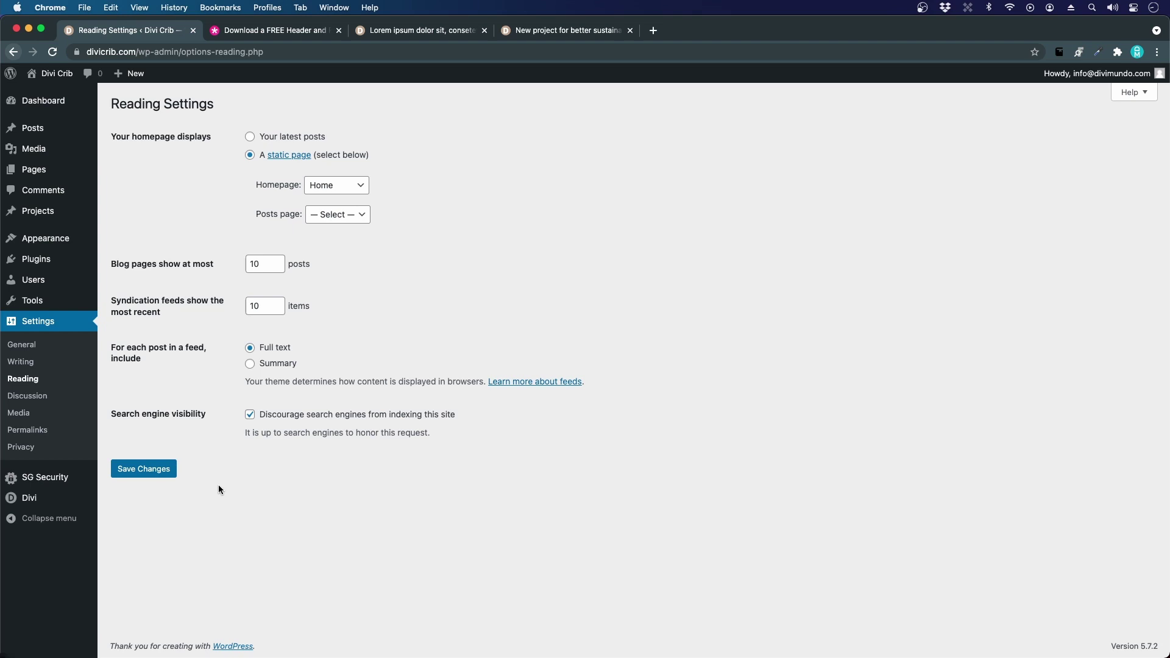
Step: Open the Plugins page listing SG Optimizer (inactive) and SG Security (active)
left_click(35, 266)
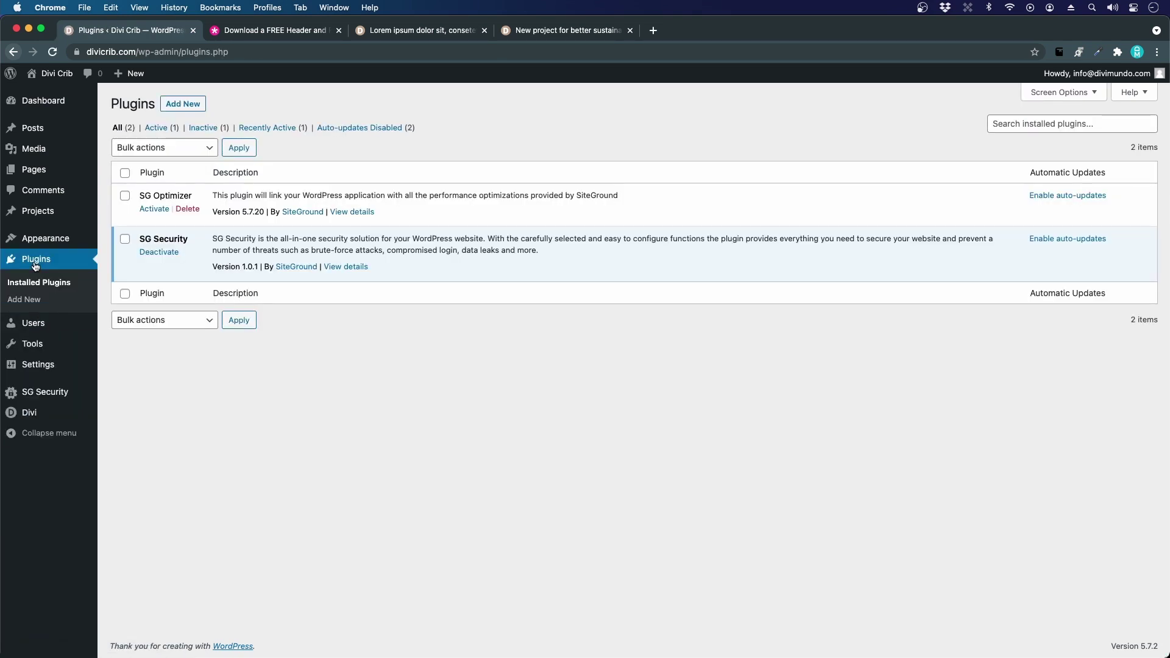